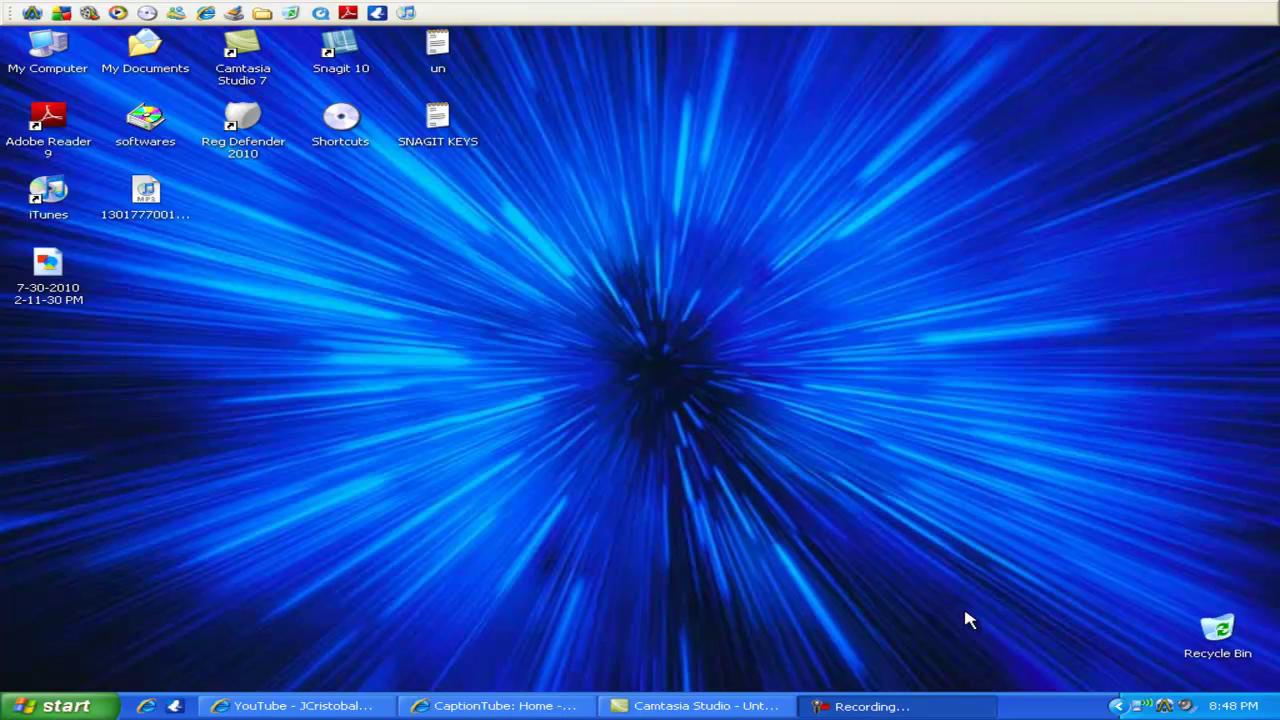
Step: From CaptionTube's My Videos page, start a Personal Video import from your YouTube uploads
{"action": "left_click", "coordinate": [586, 716]}
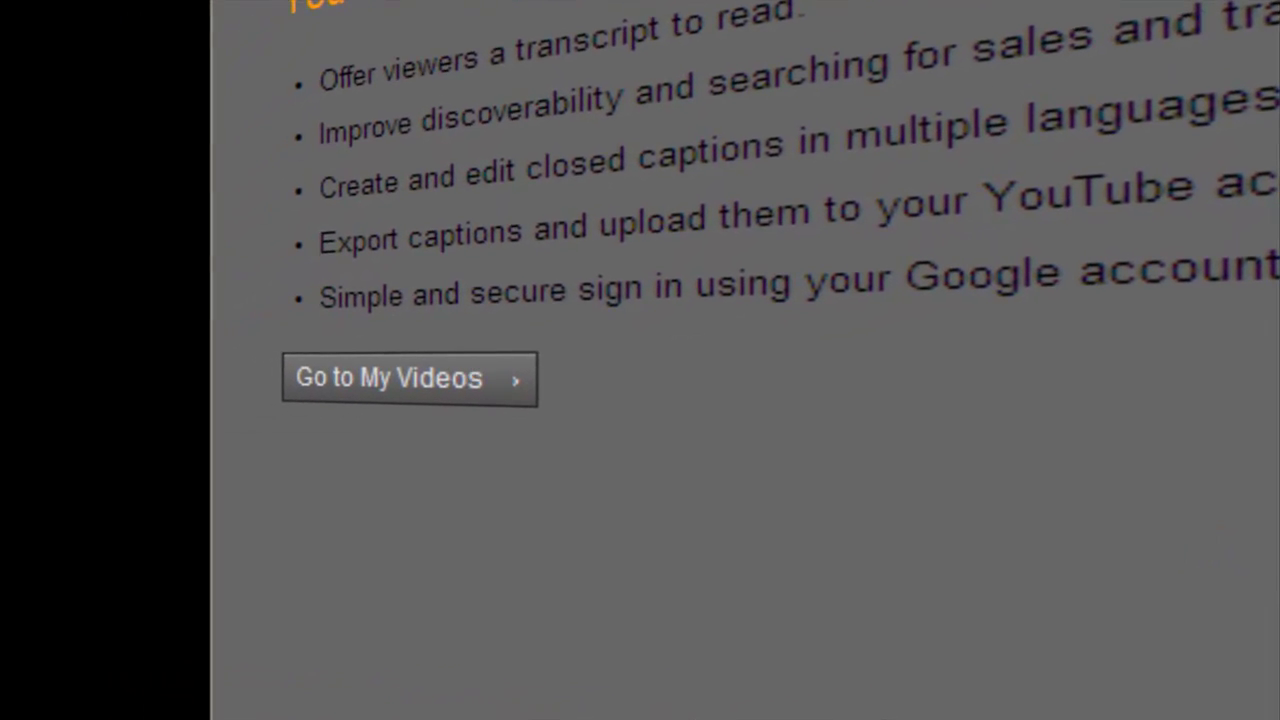
{"action": "left_click", "coordinate": [362, 388]}
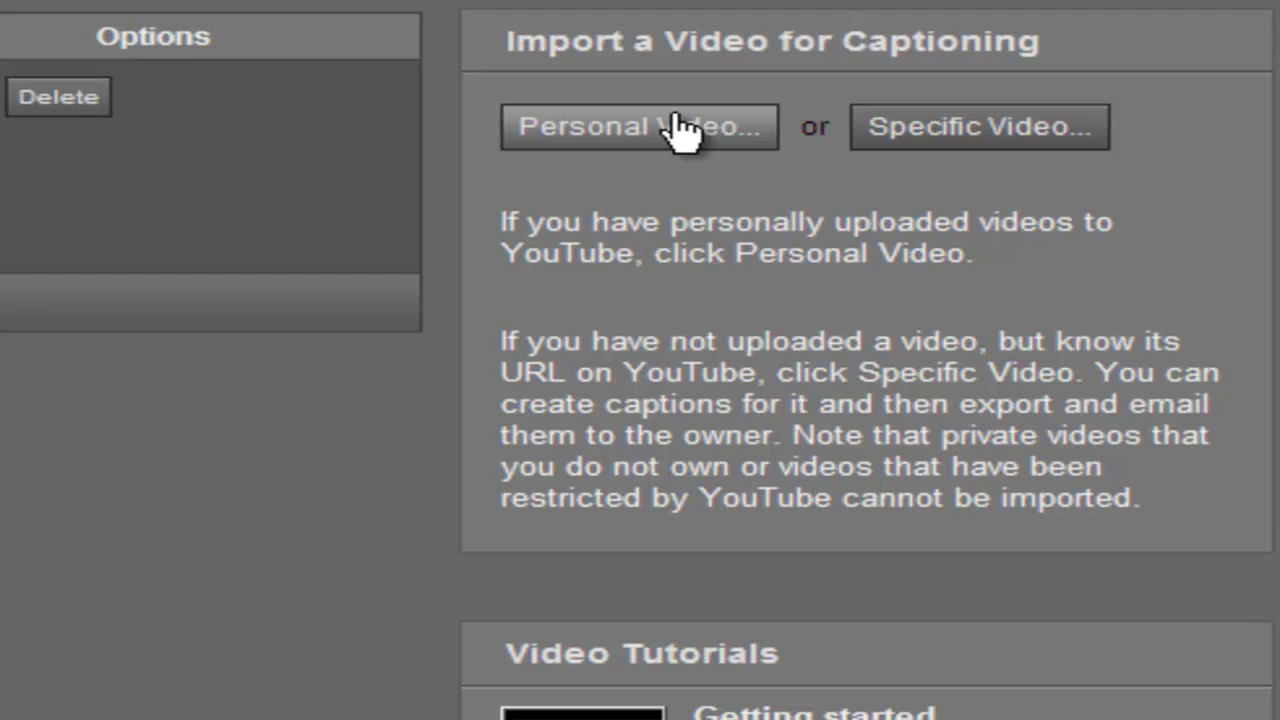
{"action": "left_click", "coordinate": [680, 130]}
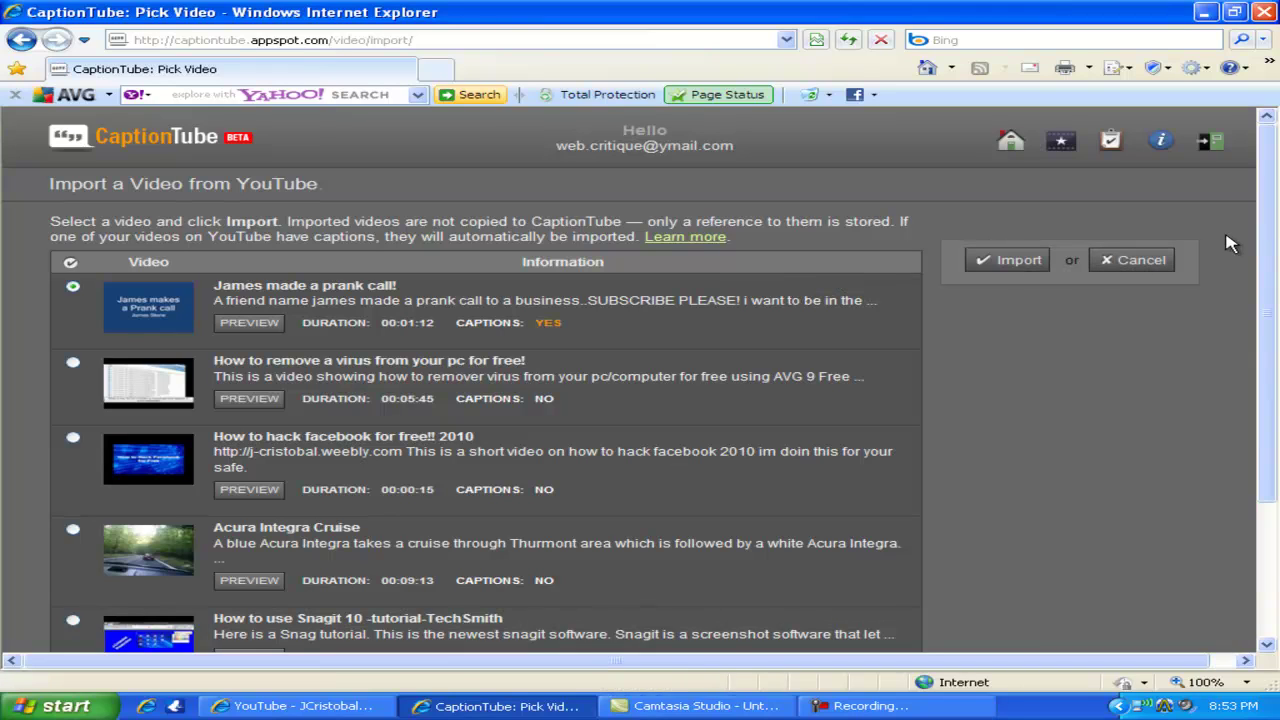
Step: Pick the 'J-Cristobal New youtube channel' video from the uploads list for import
{"action": "left_click_drag", "start_coordinate": [1265, 209], "coordinate": [1265, 309]}
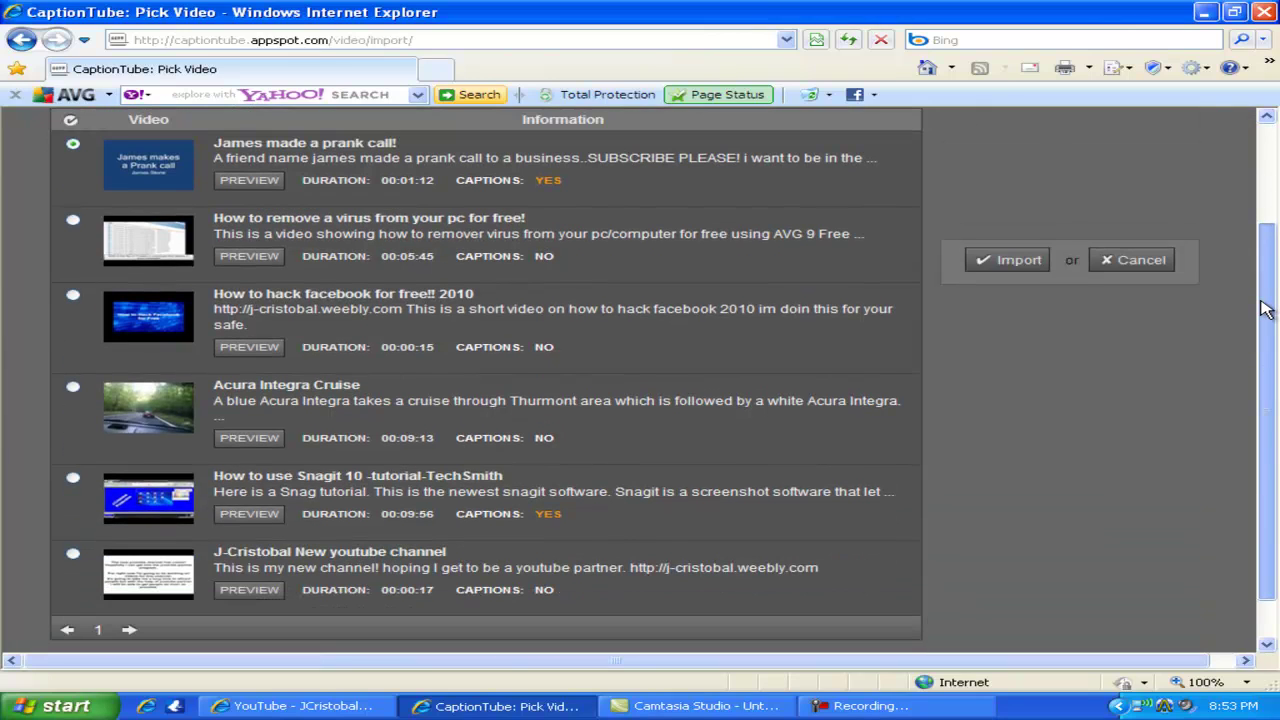
{"action": "left_click_drag", "start_coordinate": [1265, 309], "coordinate": [1265, 331]}
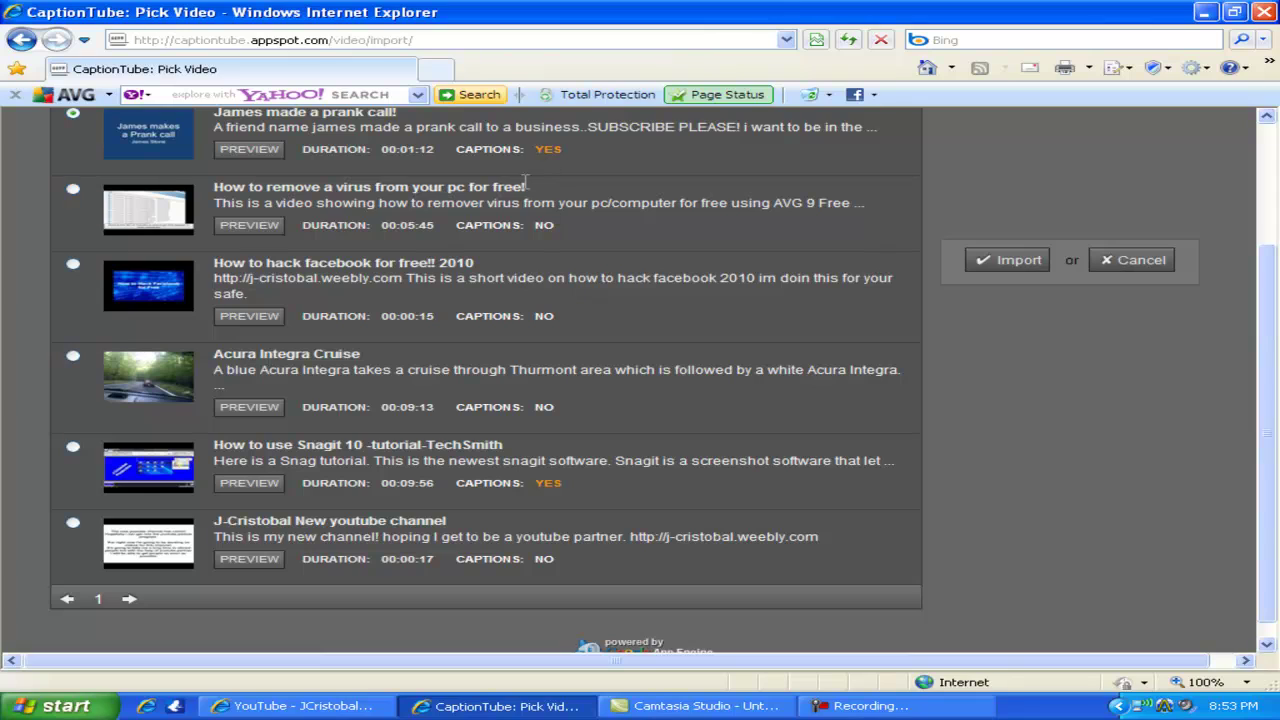
{"action": "left_click", "coordinate": [489, 447]}
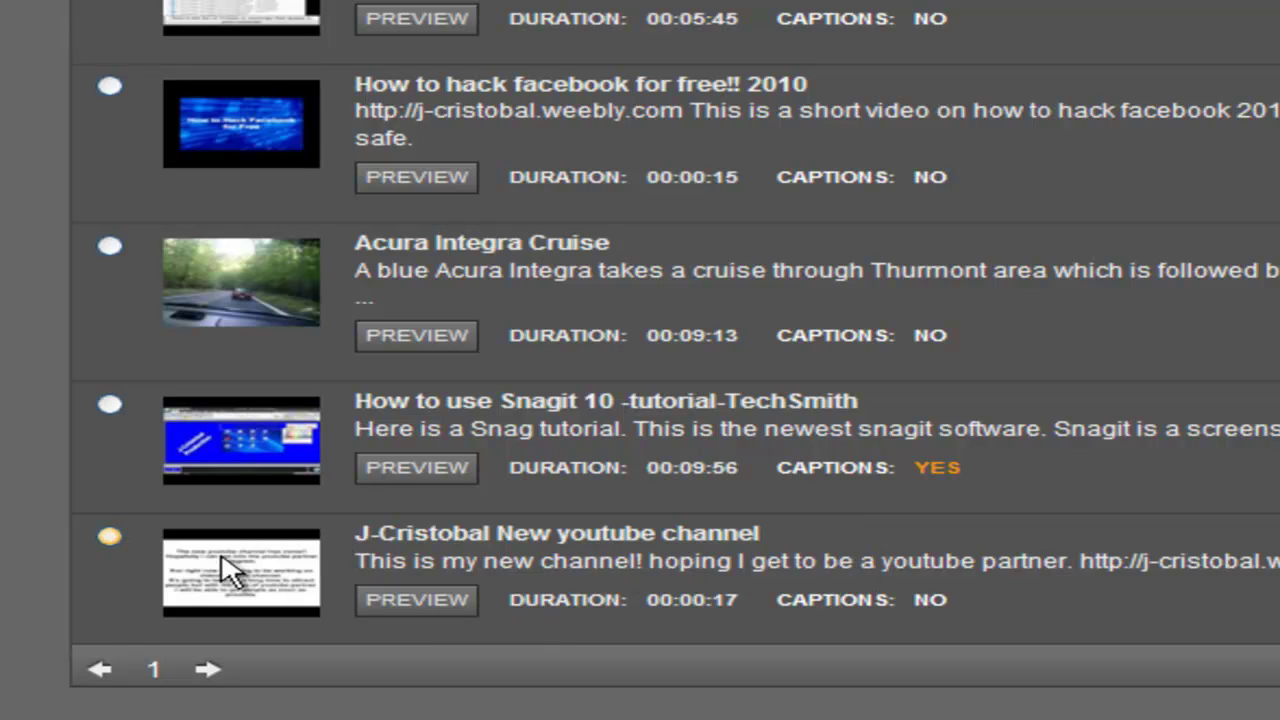
{"action": "left_click", "coordinate": [110, 537]}
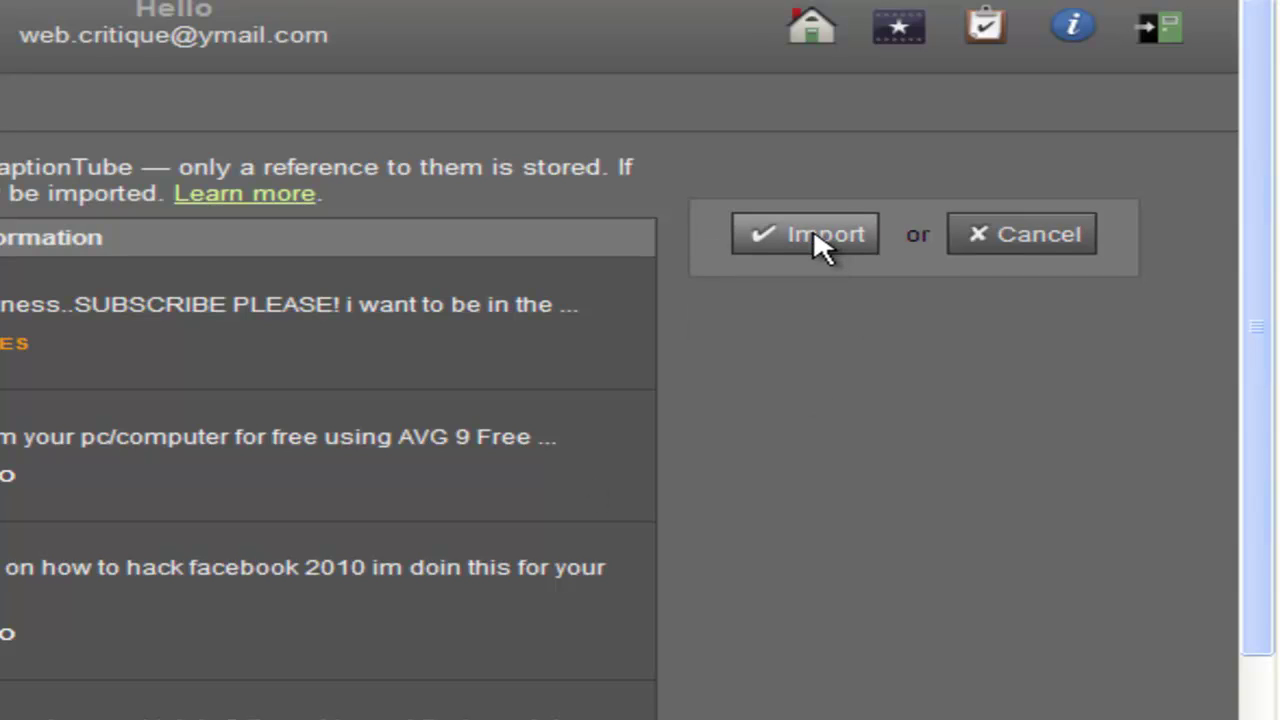
Step: Import the 'J-Cristobal New youtube channel' video and open it in the caption editor
{"action": "left_click", "coordinate": [815, 240]}
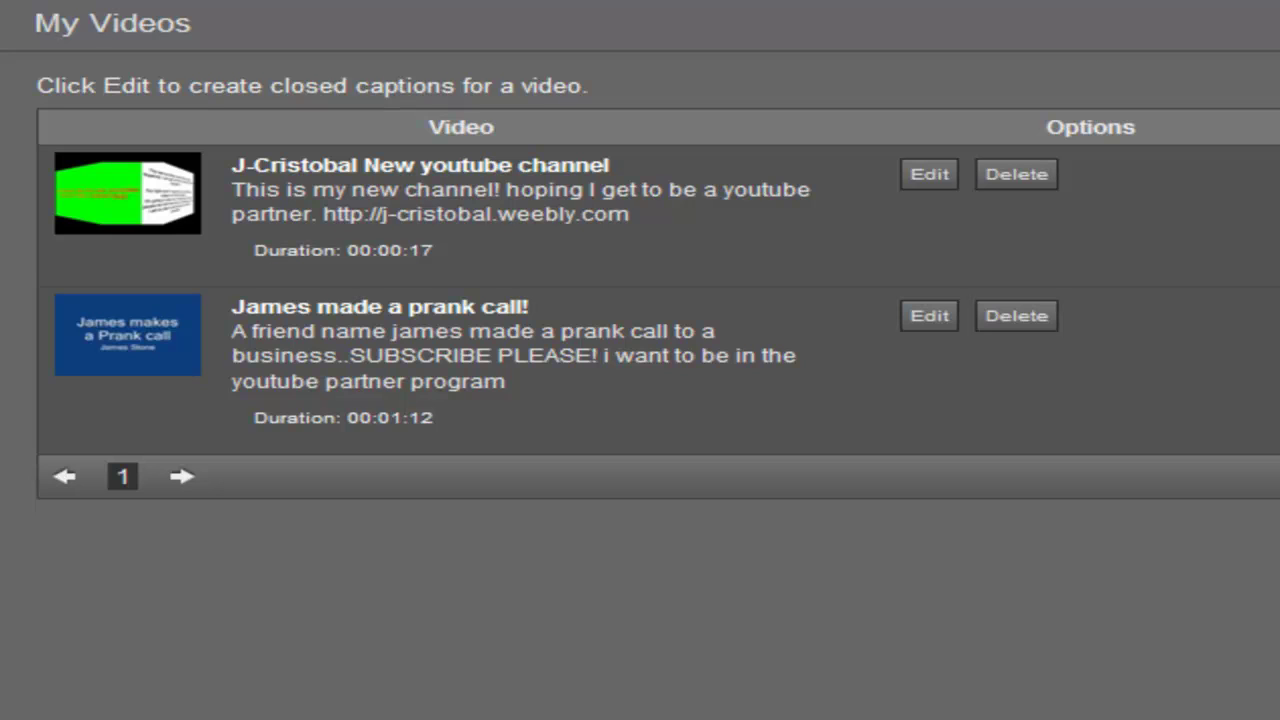
{"action": "left_click", "coordinate": [922, 170]}
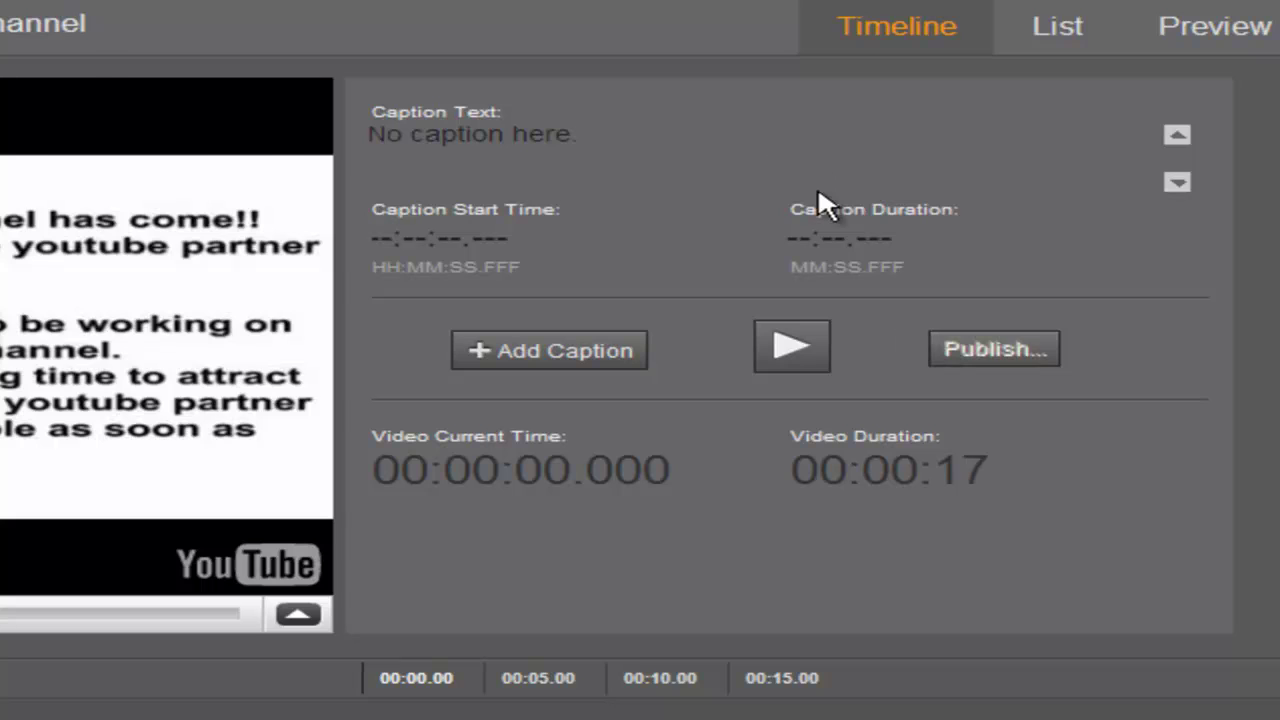
{"action": "scroll", "coordinate": [817, 185], "scroll_direction": "down", "scroll_amount": 3}
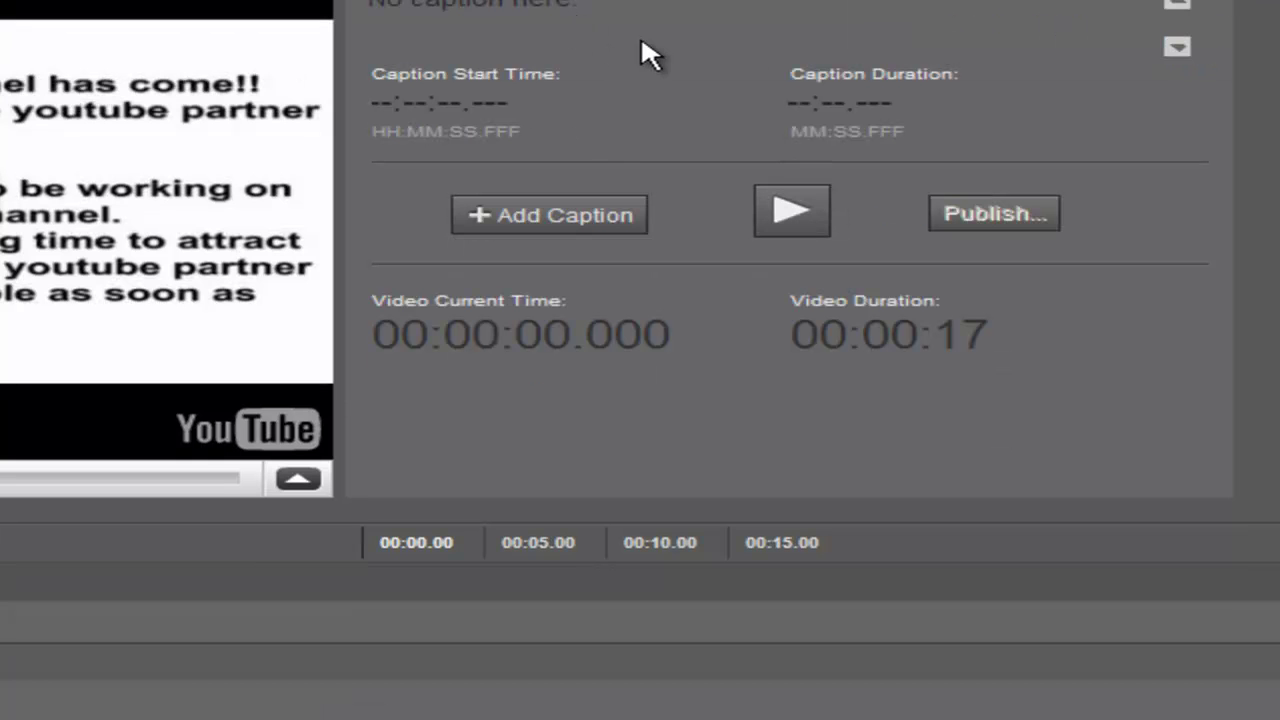
{"action": "scroll", "coordinate": [655, 37], "scroll_direction": "up", "scroll_amount": 3}
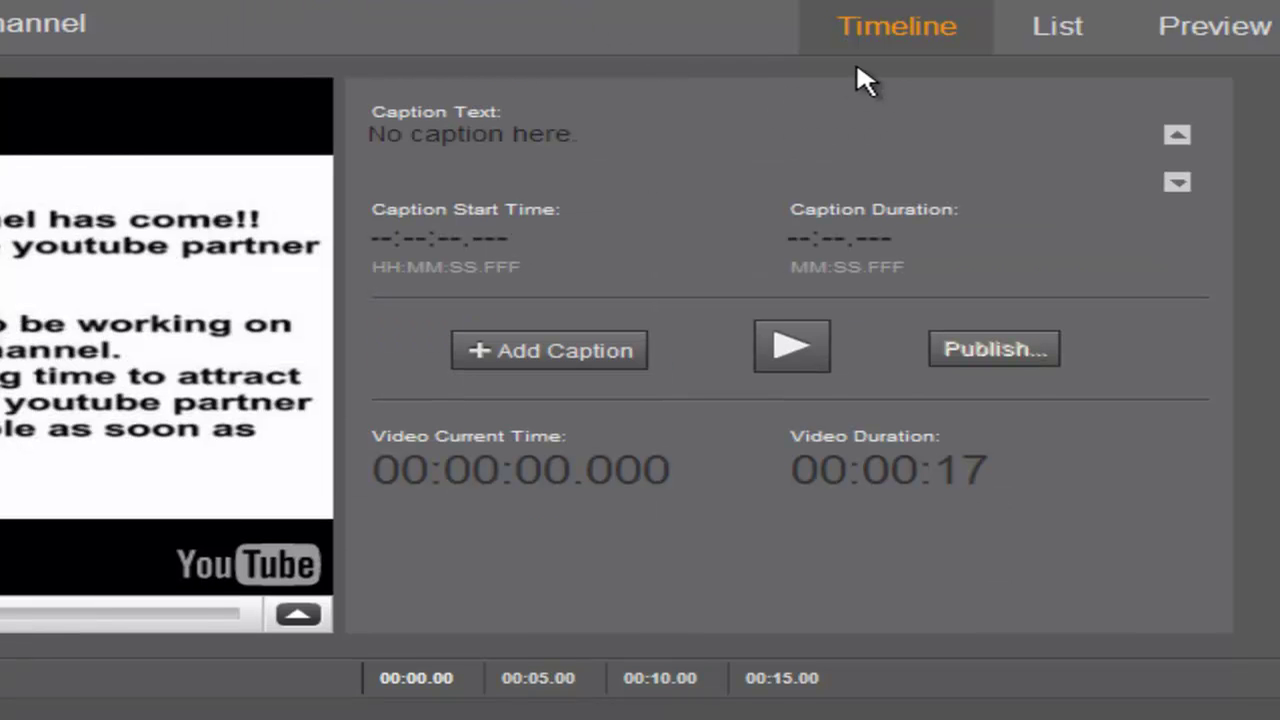
{"action": "scroll", "coordinate": [655, 360], "scroll_direction": "down", "scroll_amount": 3}
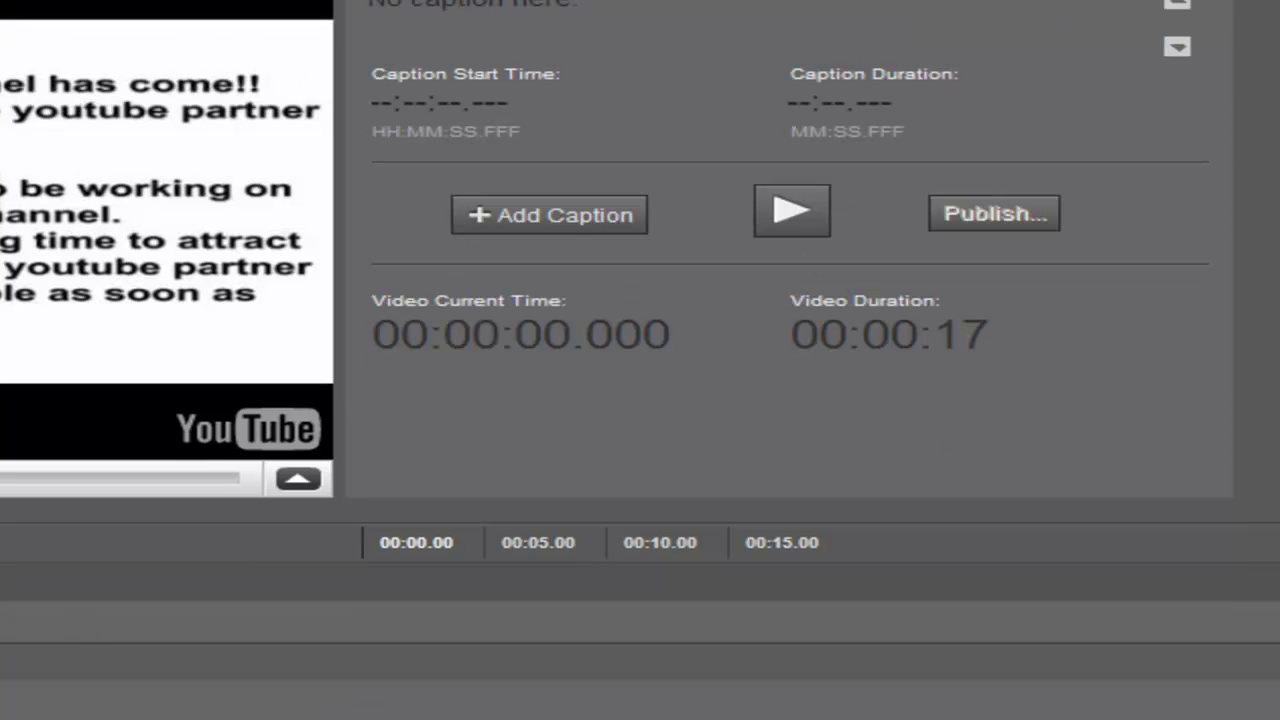
{"action": "scroll", "coordinate": [389, 610], "scroll_direction": "up", "scroll_amount": 3}
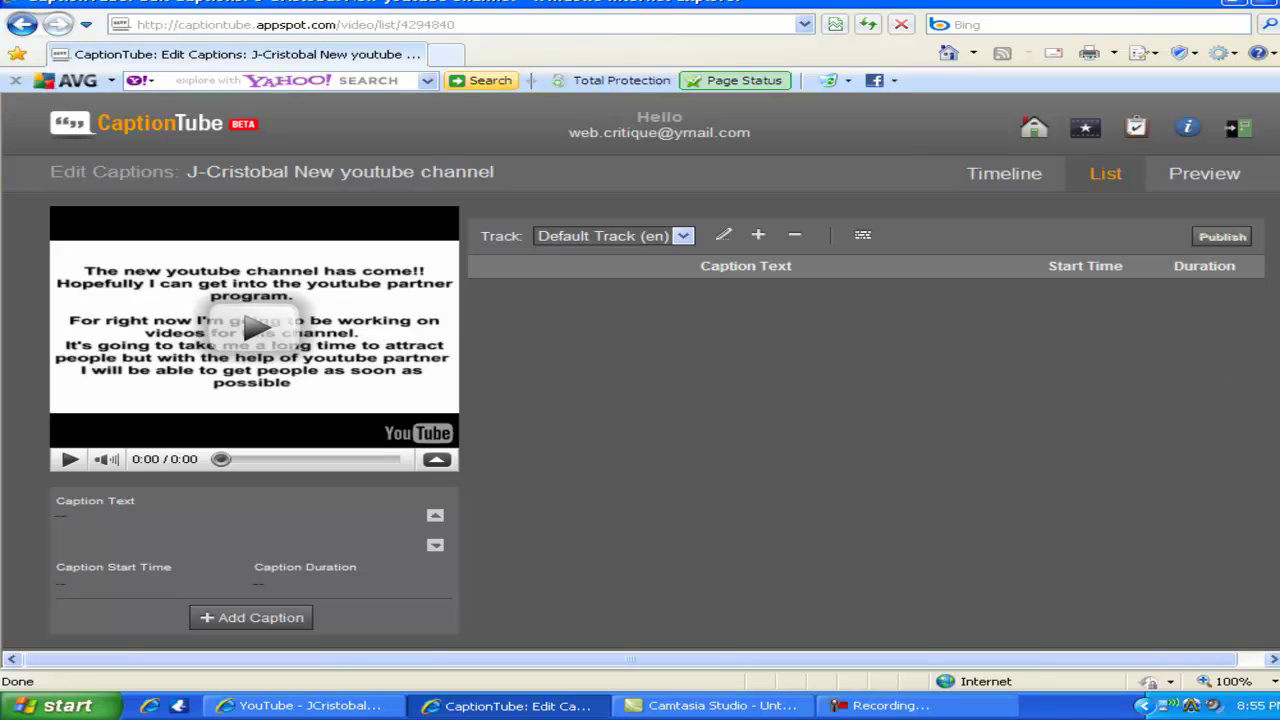
{"action": "scroll", "coordinate": [640, 370], "scroll_direction": "down", "scroll_amount": 1}
{"action": "scroll", "coordinate": [640, 370], "scroll_direction": "up", "scroll_amount": 1}
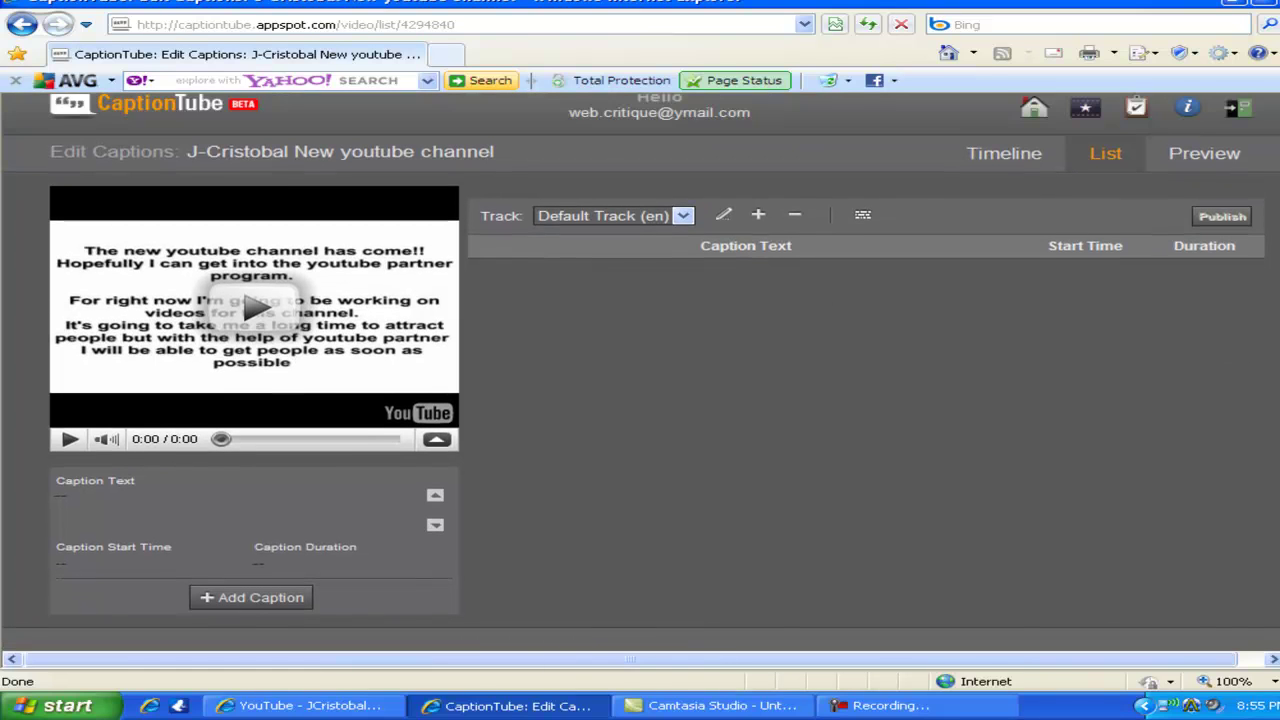
{"action": "scroll", "coordinate": [640, 370], "scroll_direction": "down", "scroll_amount": 1}
{"action": "scroll", "coordinate": [640, 370], "scroll_direction": "up", "scroll_amount": 1}
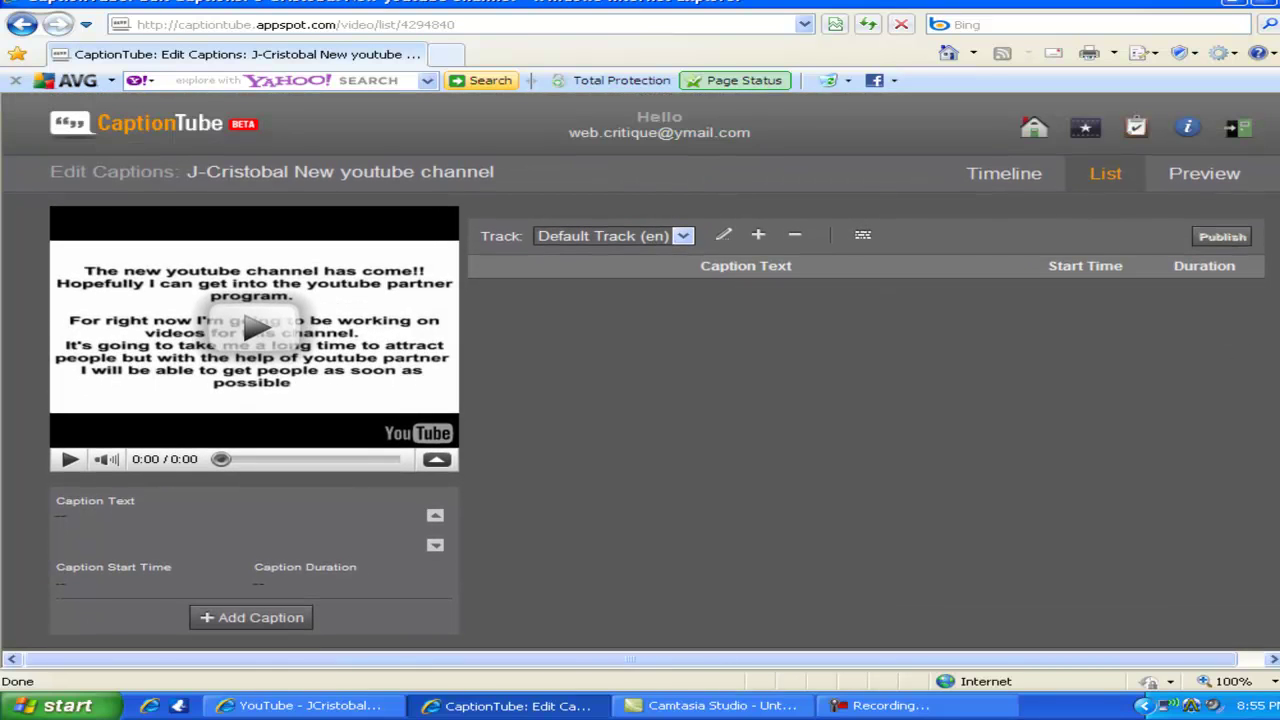
{"action": "scroll", "coordinate": [640, 370], "scroll_direction": "down", "scroll_amount": 1}
{"action": "scroll", "coordinate": [640, 370], "scroll_direction": "up", "scroll_amount": 1}
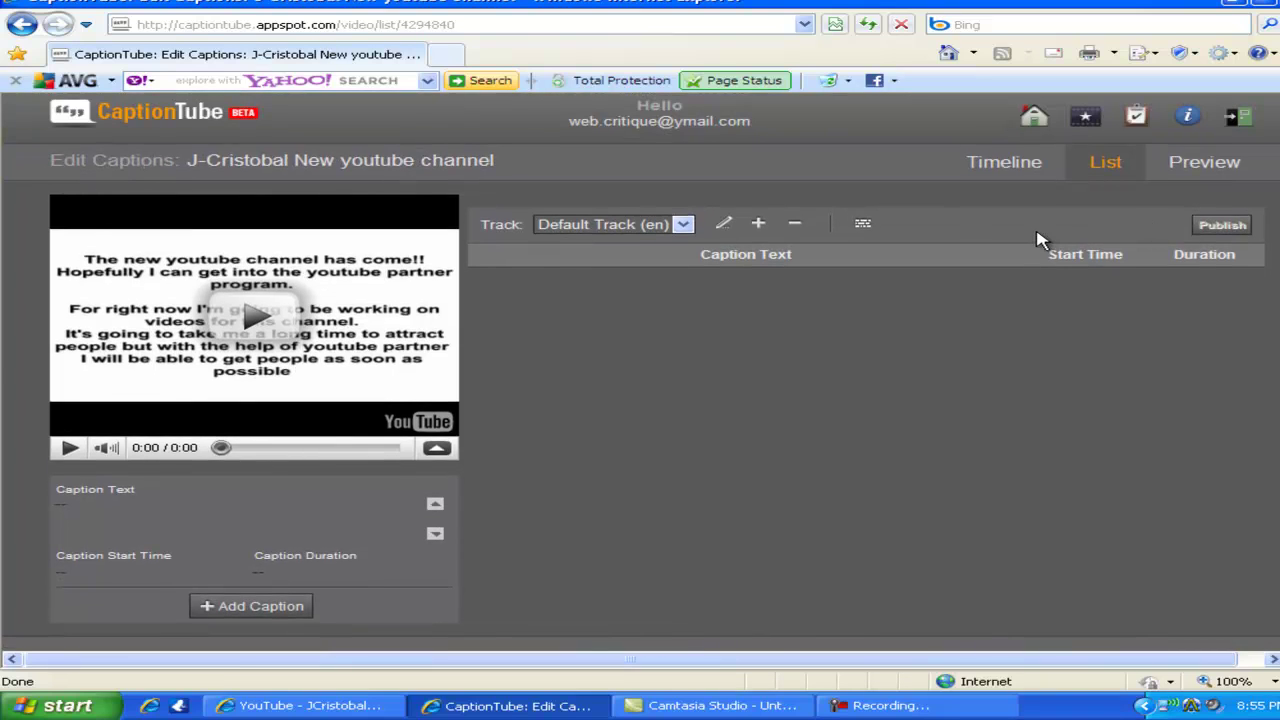
Step: Preview part of the J-Cristobal video in the editor, then rewind it to 0:00
{"action": "left_click", "coordinate": [1004, 163]}
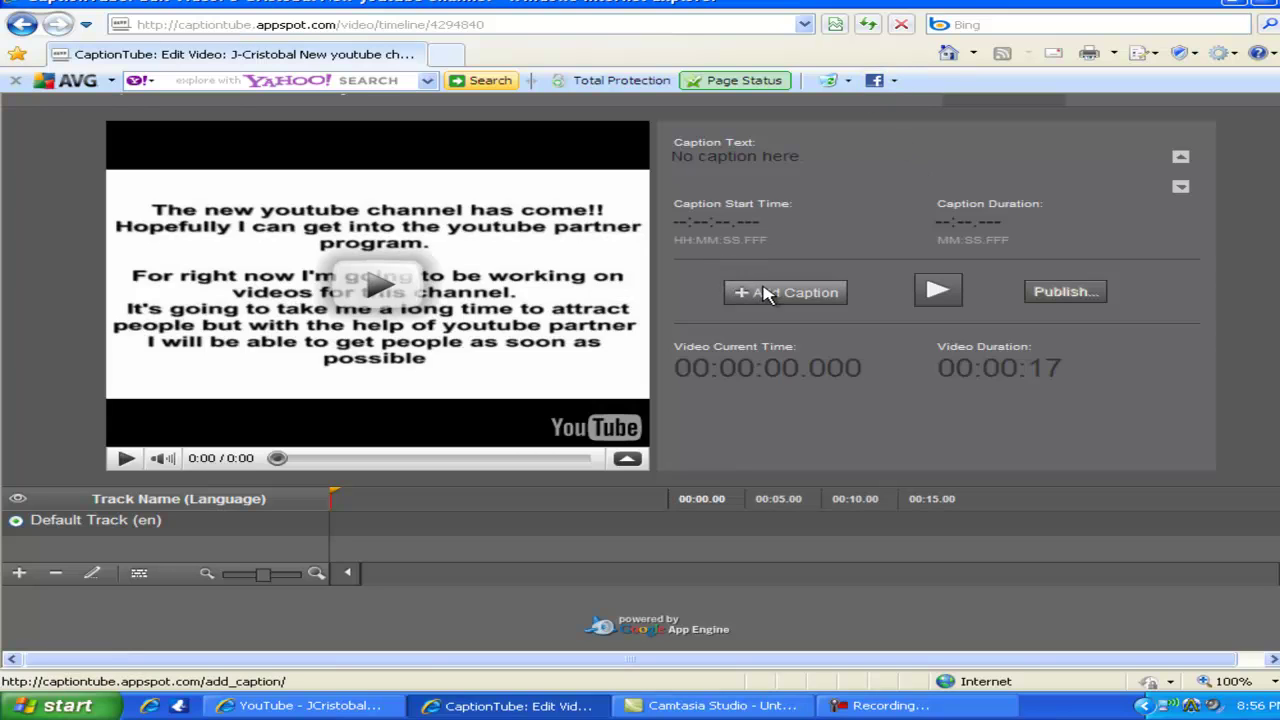
{"action": "left_click", "coordinate": [121, 459]}
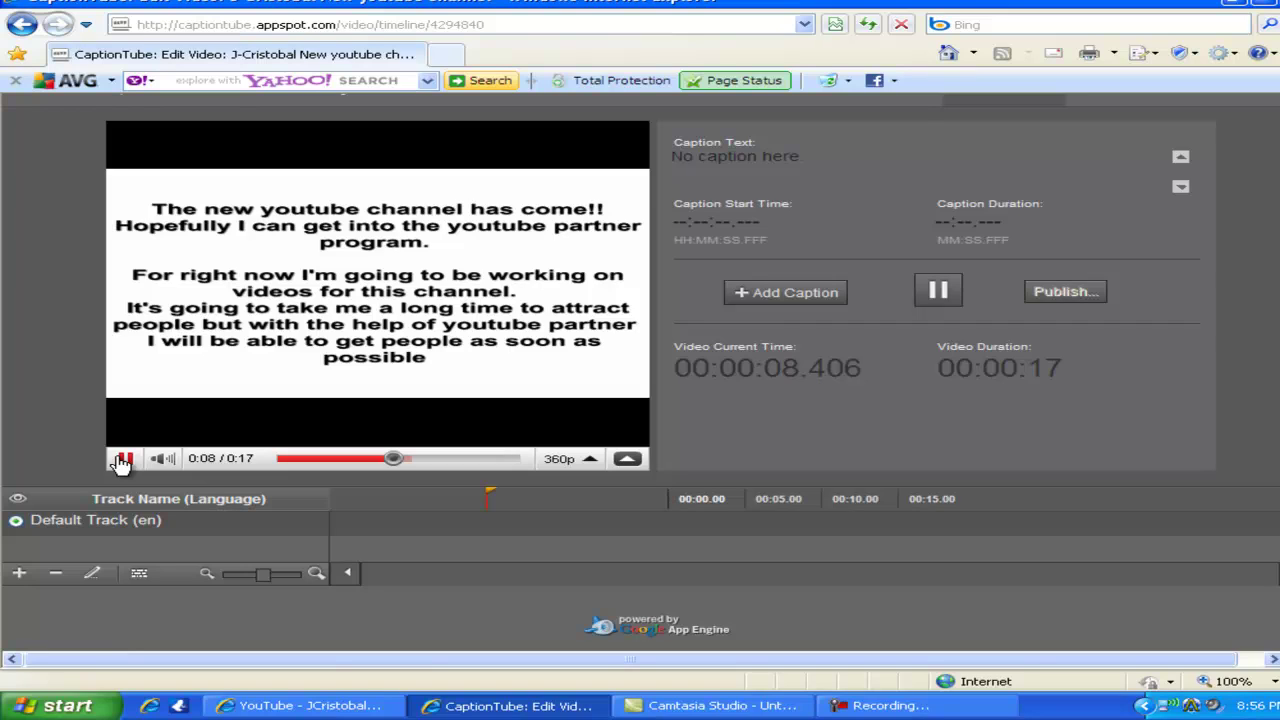
{"action": "left_click", "coordinate": [122, 460]}
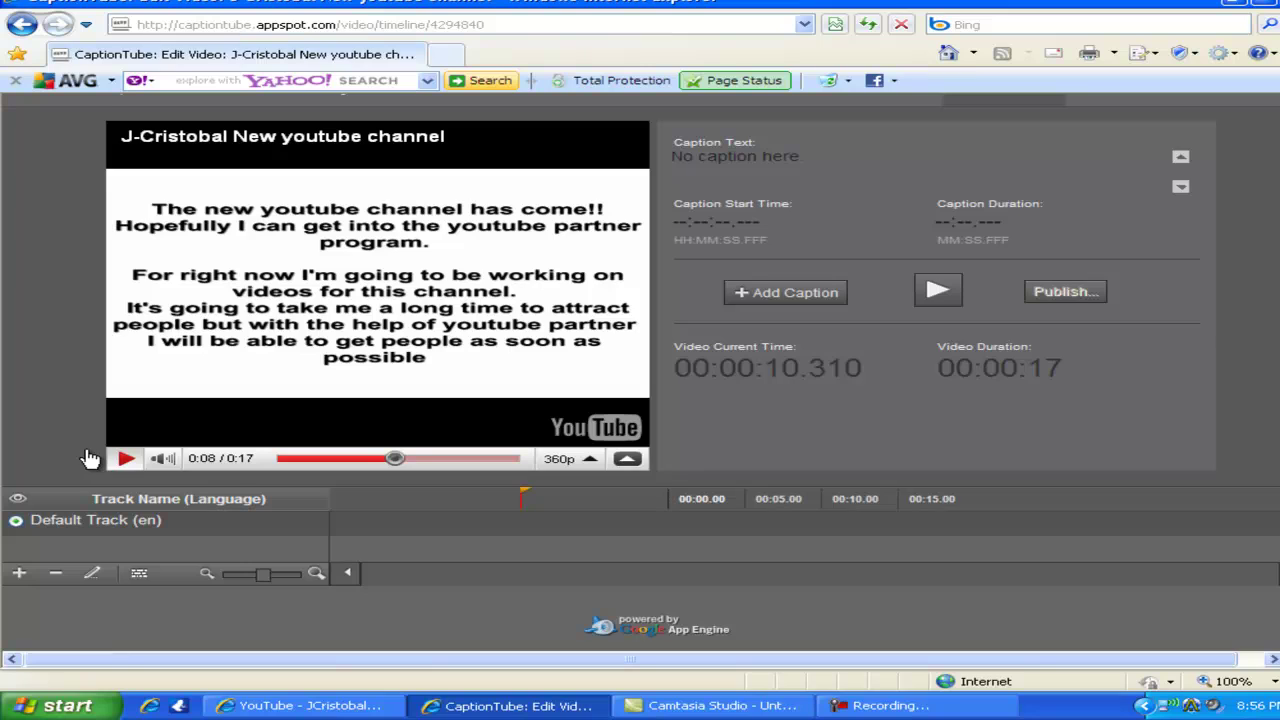
{"action": "left_click", "coordinate": [280, 458]}
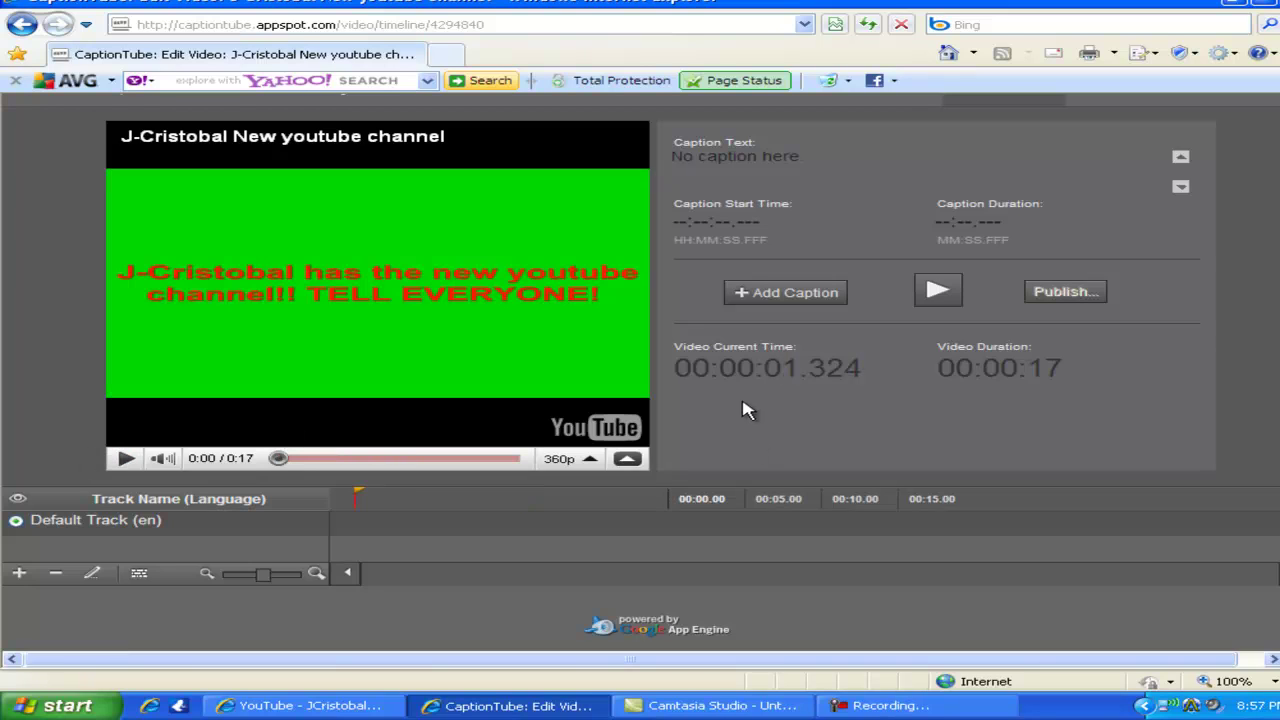
{"action": "left_click", "coordinate": [778, 296]}
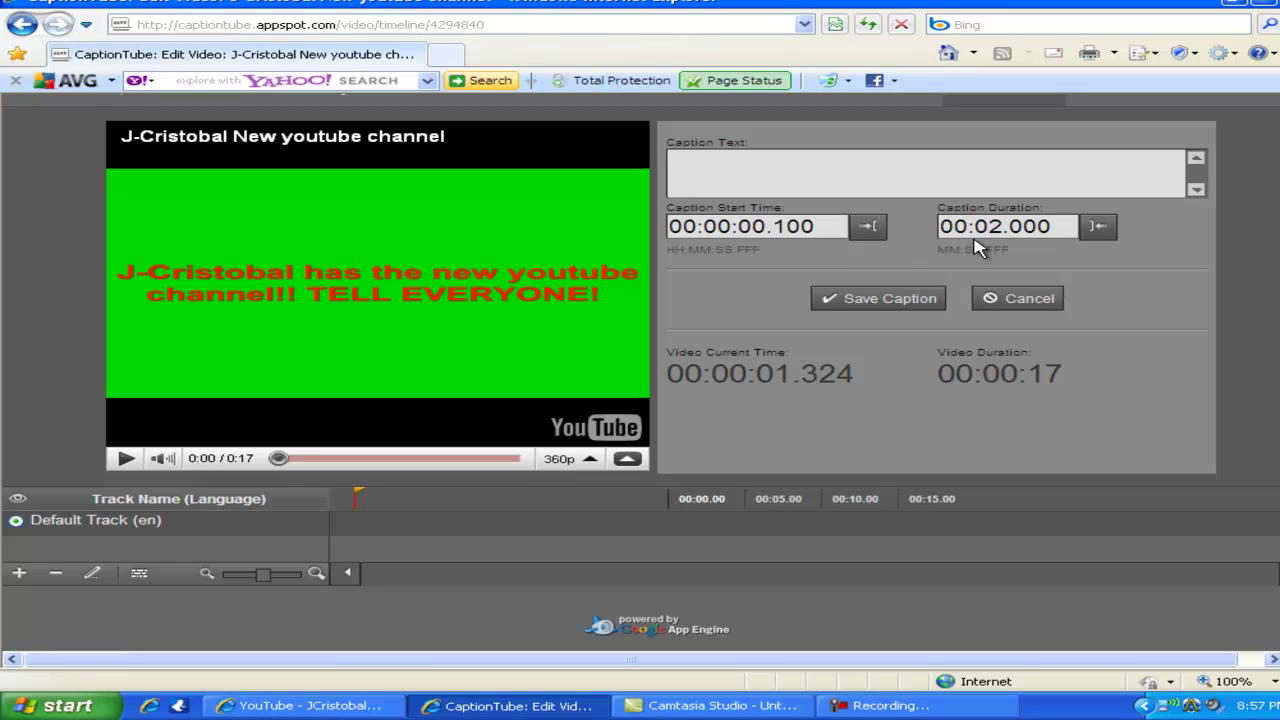
{"action": "scroll", "coordinate": [930, 230], "scroll_direction": "up", "scroll_amount": 2}
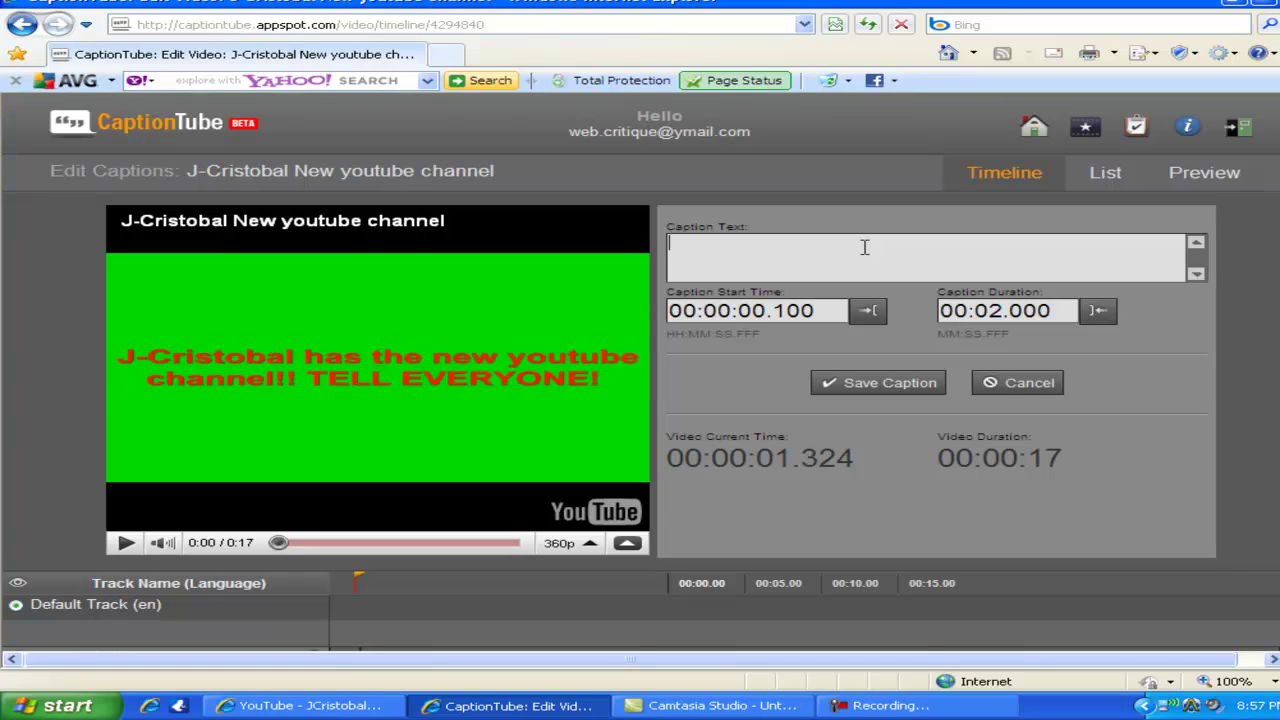
{"action": "type", "text": "www.youtube.com/JCristobal"}
{"action": "type", "text": "Production"}
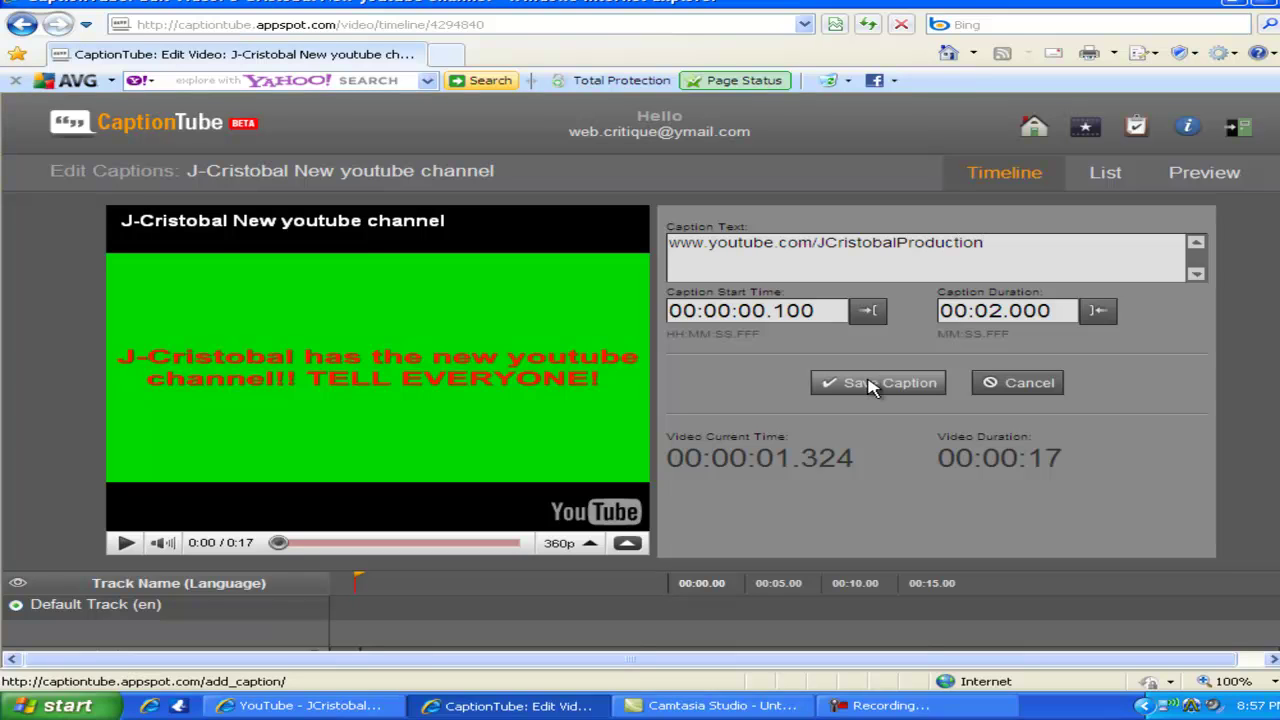
Step: Save the channel-address caption and play the video to its 17-second end
{"action": "left_click", "coordinate": [870, 387]}
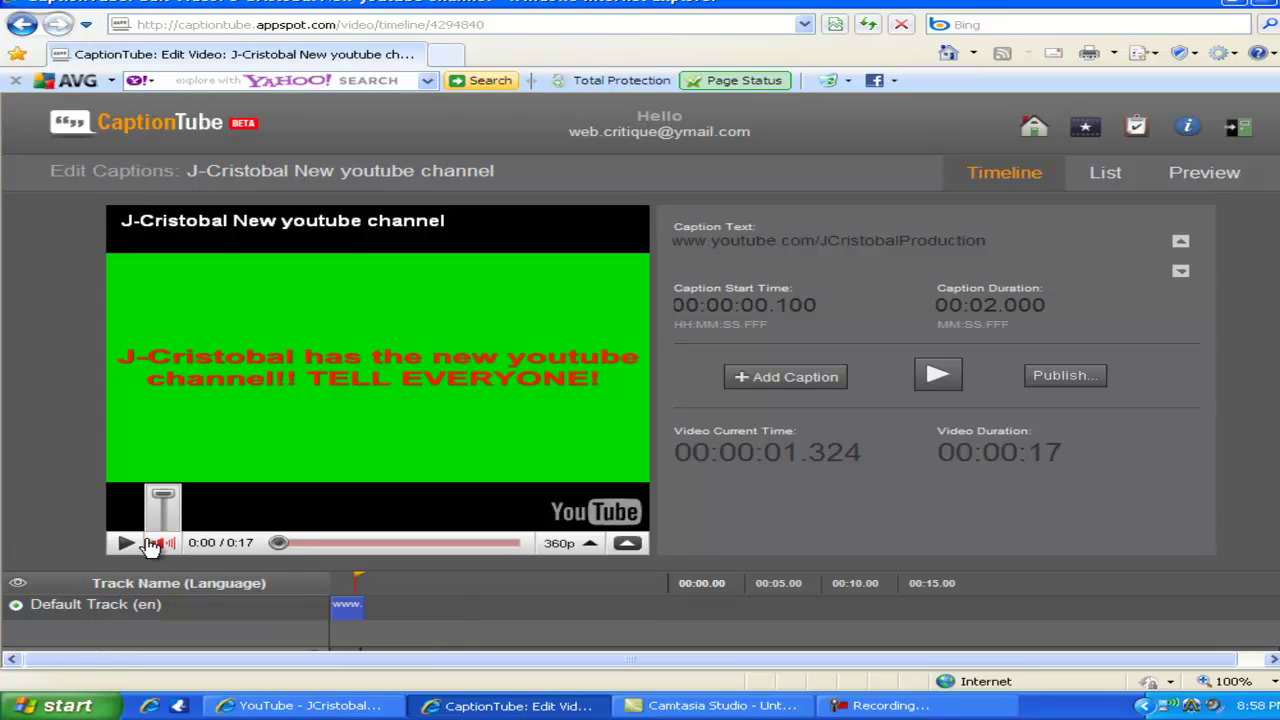
{"action": "left_click", "coordinate": [125, 543]}
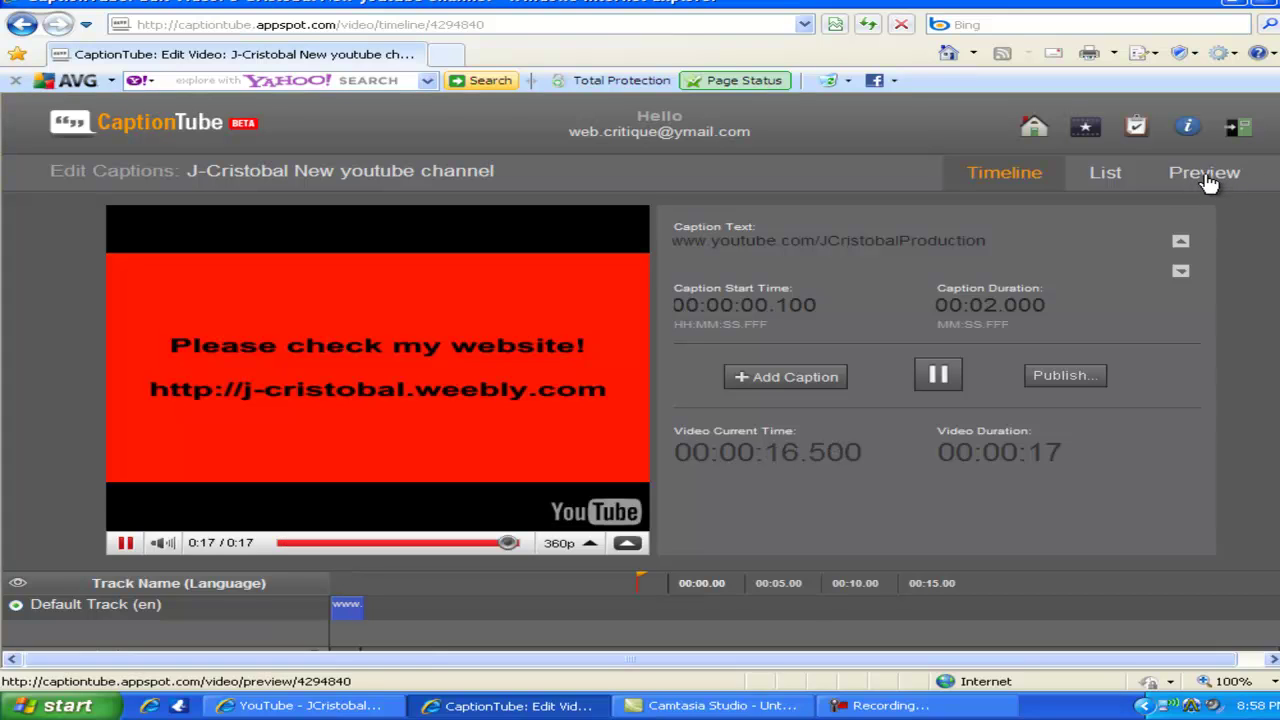
{"action": "left_click", "coordinate": [125, 542]}
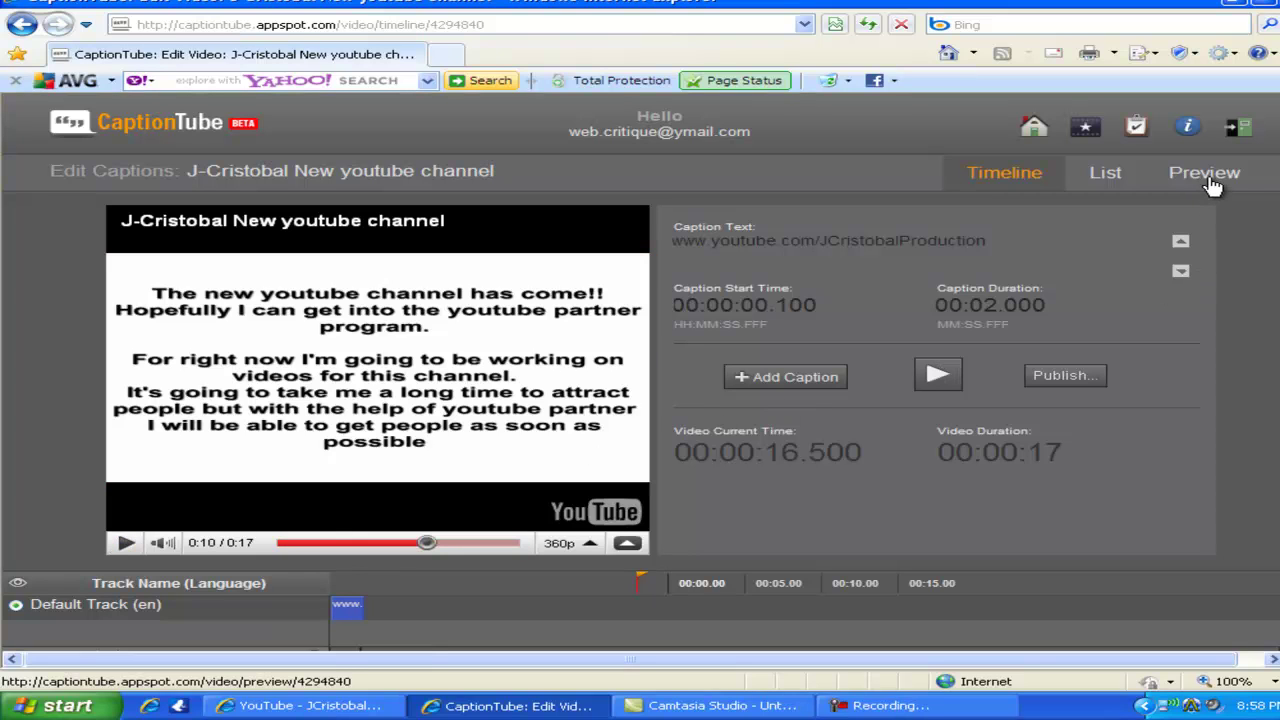
{"action": "left_click", "coordinate": [1210, 184]}
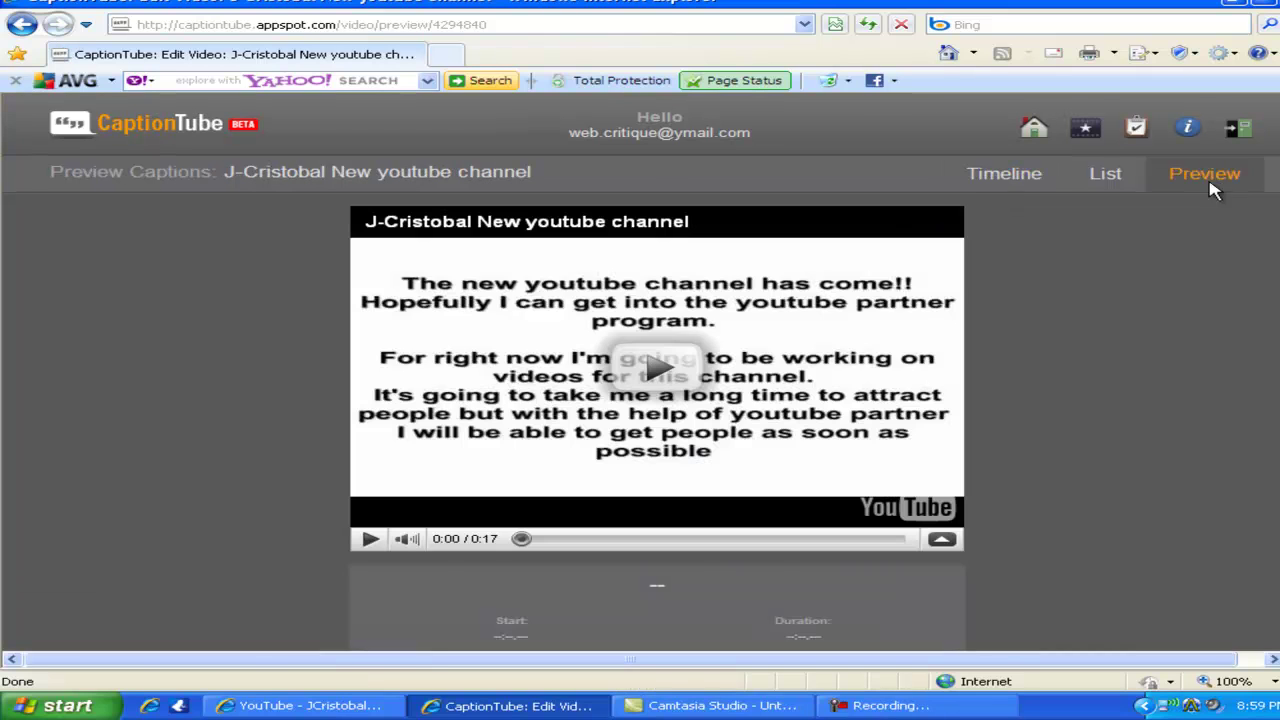
{"action": "scroll", "coordinate": [683, 383], "scroll_direction": "down", "scroll_amount": 1}
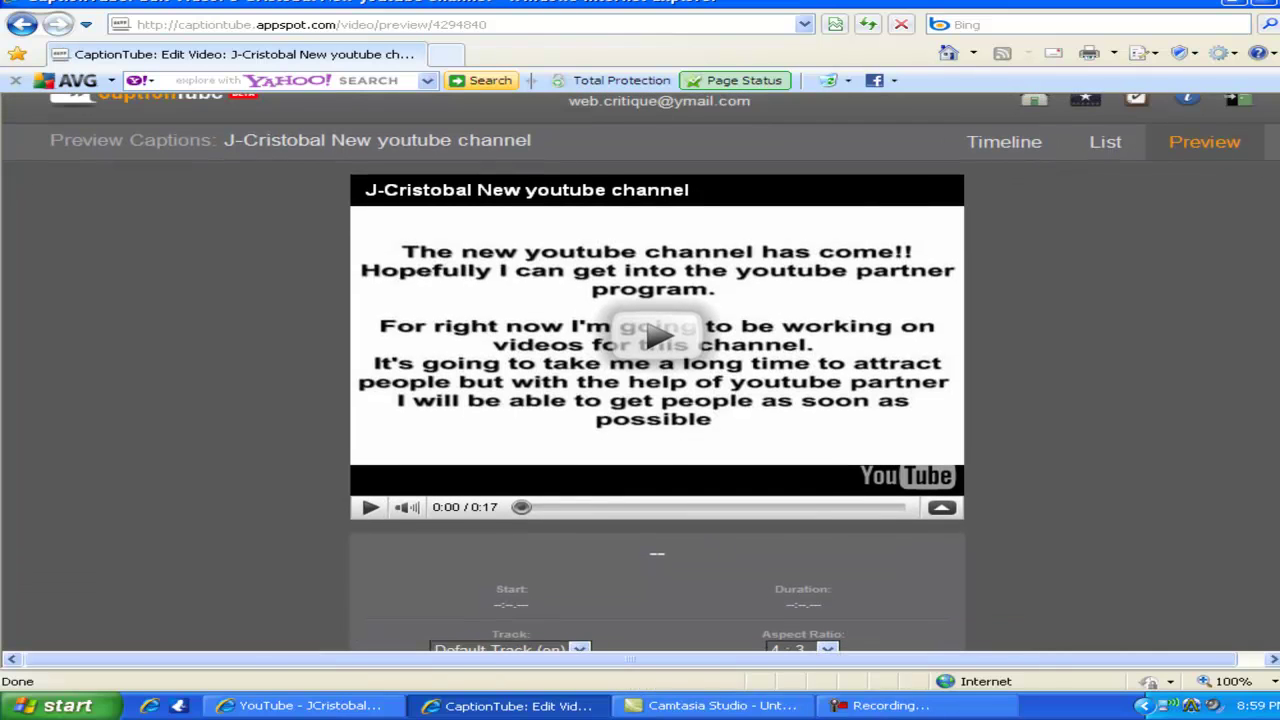
{"action": "left_click", "coordinate": [648, 366]}
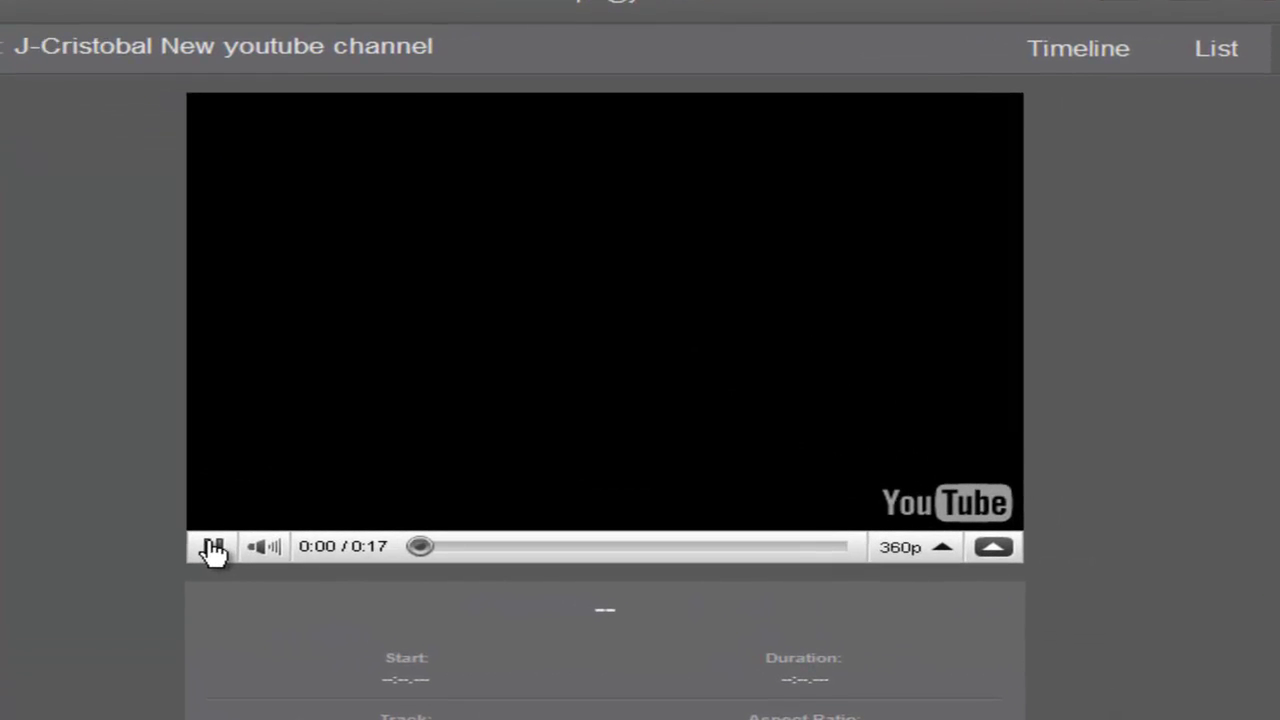
{"action": "left_click", "coordinate": [208, 546]}
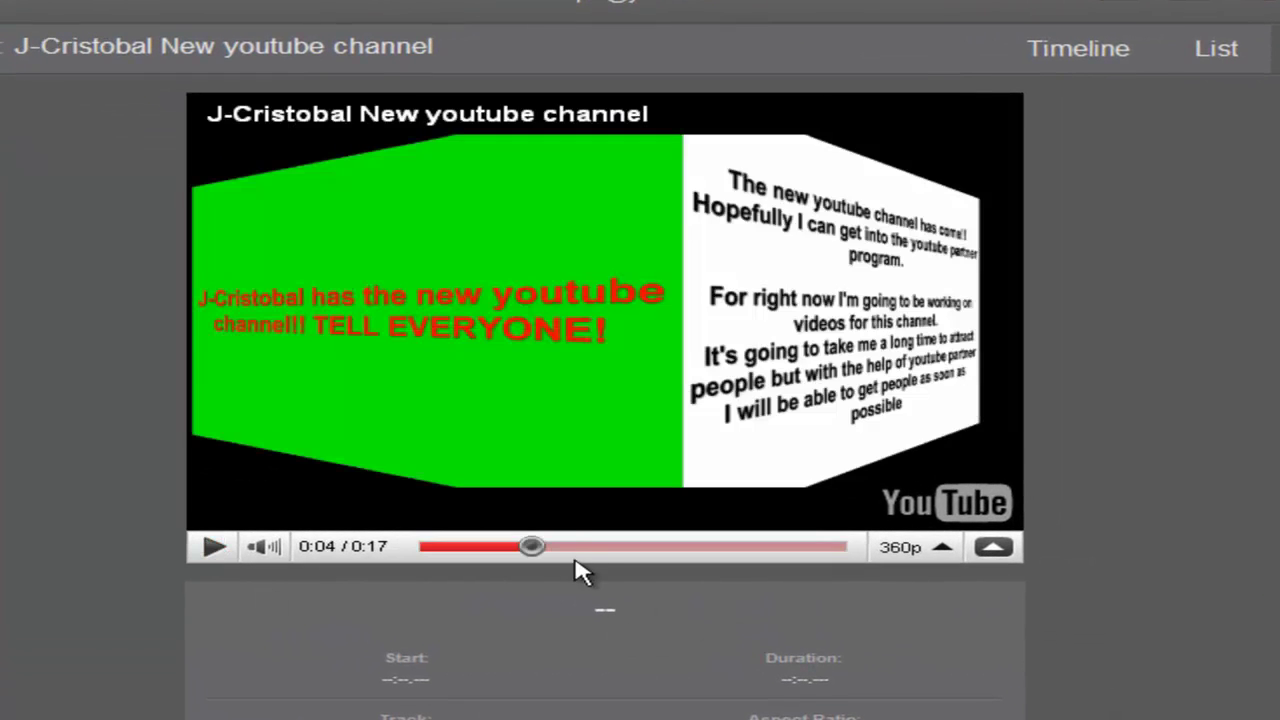
{"action": "left_click_drag", "start_coordinate": [533, 550], "coordinate": [427, 562]}
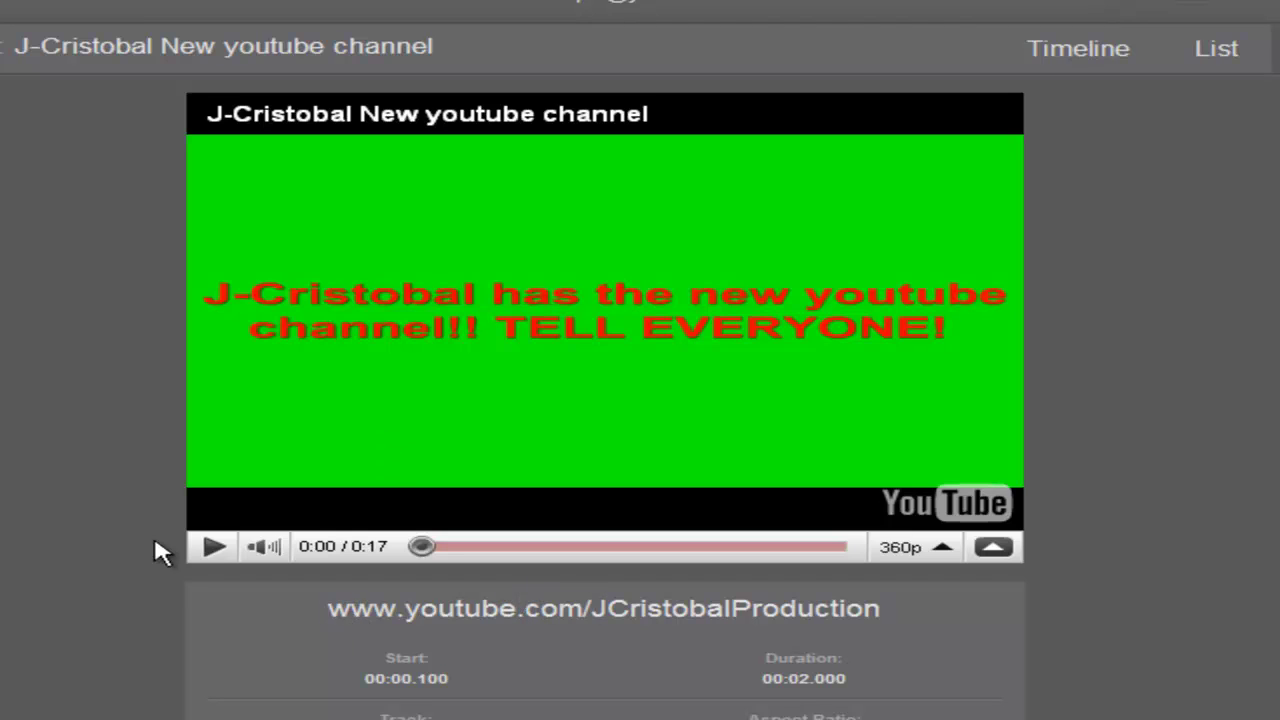
{"action": "left_click", "coordinate": [213, 548]}
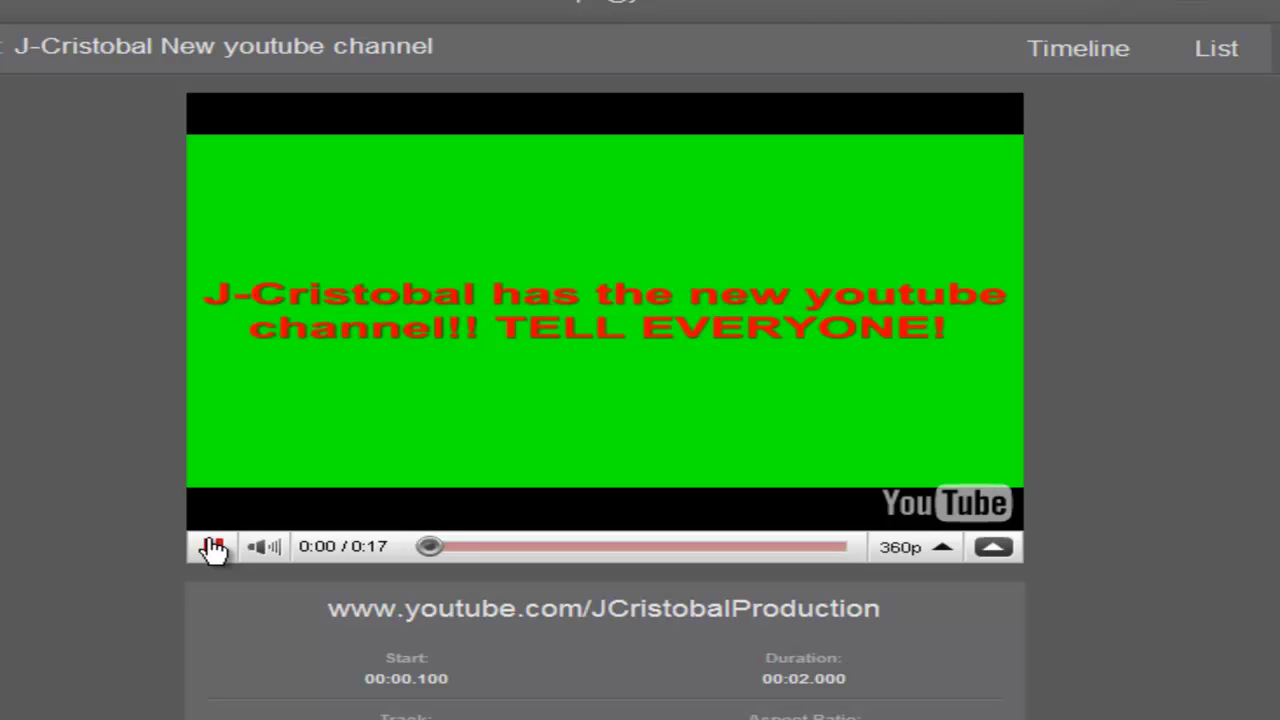
{"action": "left_click", "coordinate": [1077, 55]}
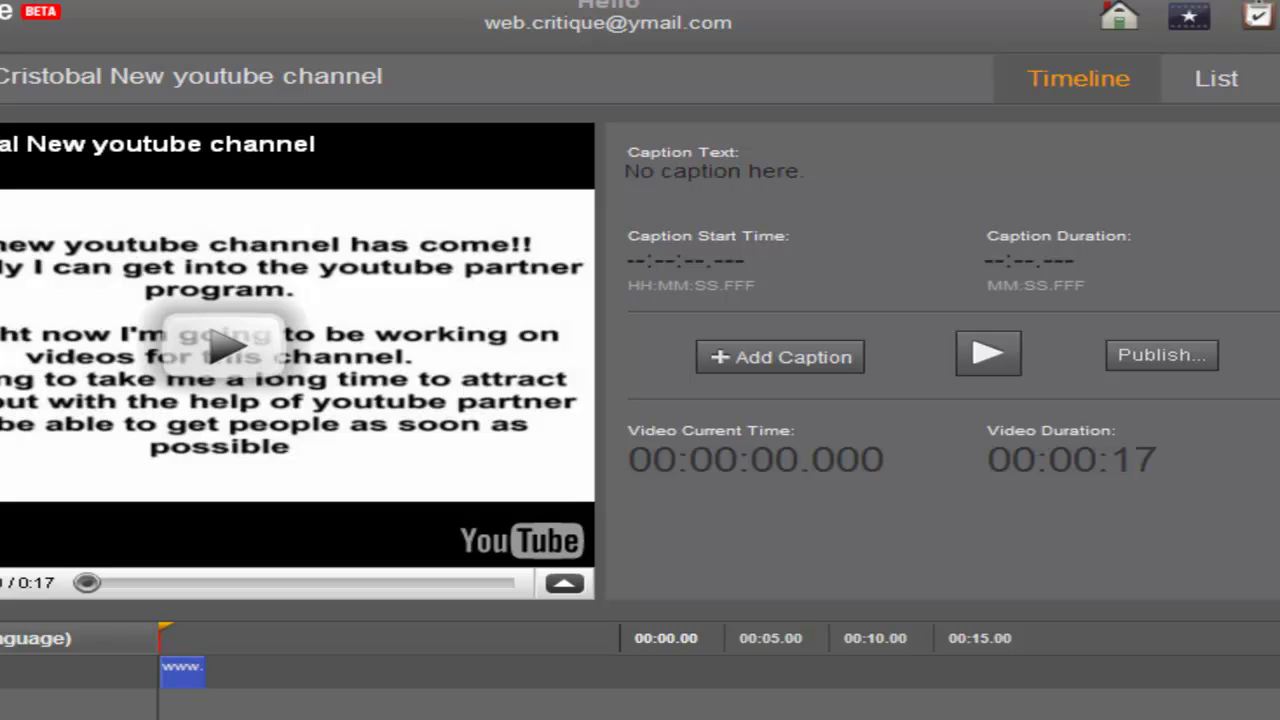
{"action": "key", "text": "space"}
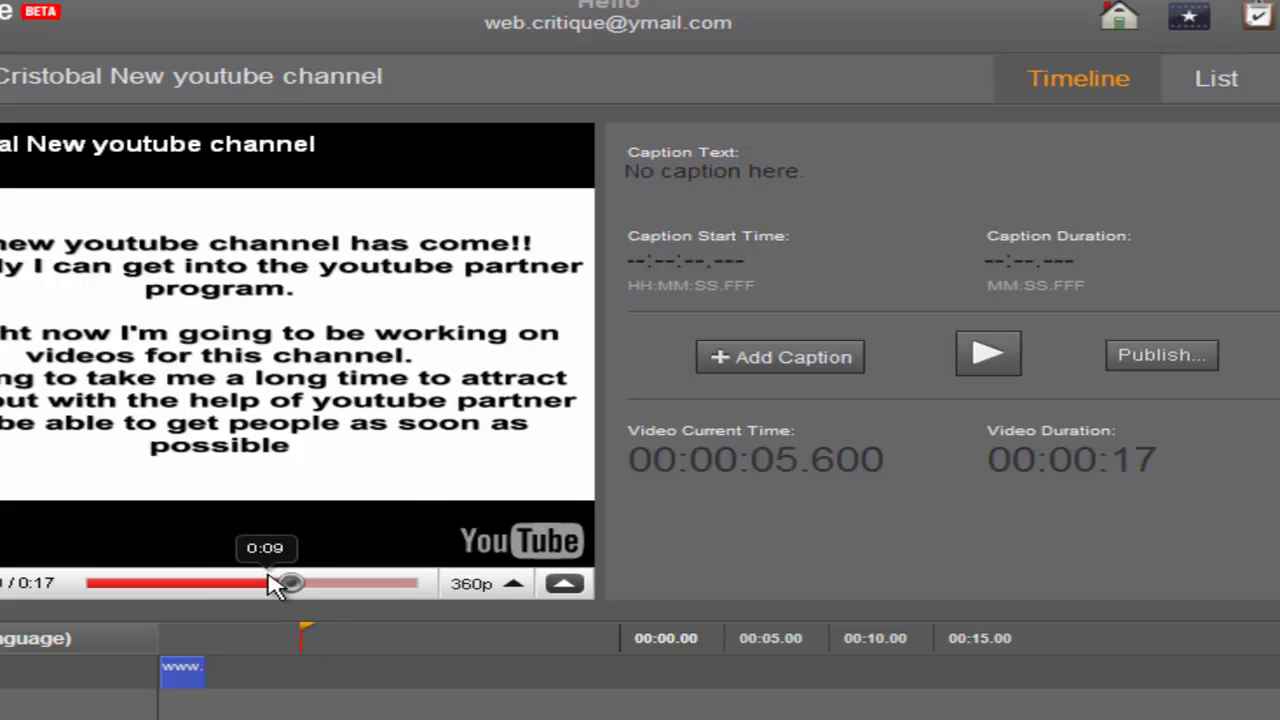
{"action": "left_click", "coordinate": [800, 368]}
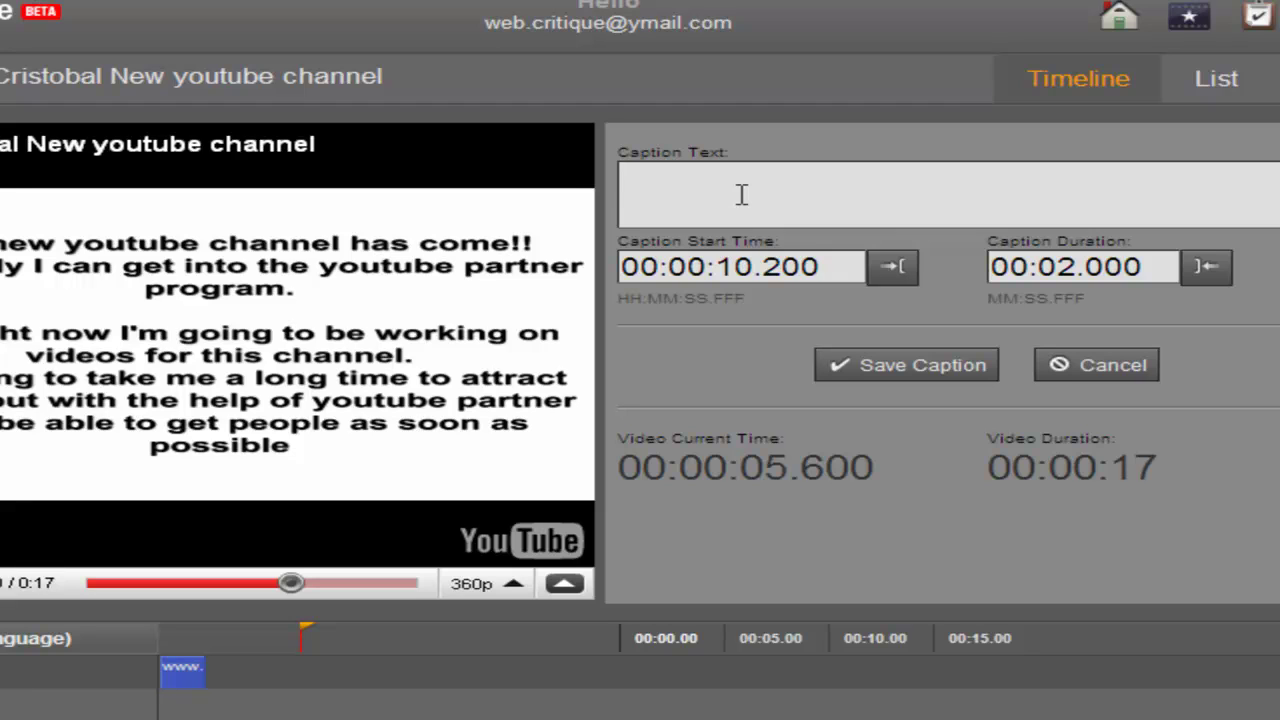
{"action": "type", "text": "Visit my website! www.j-cristobal.weeb"}
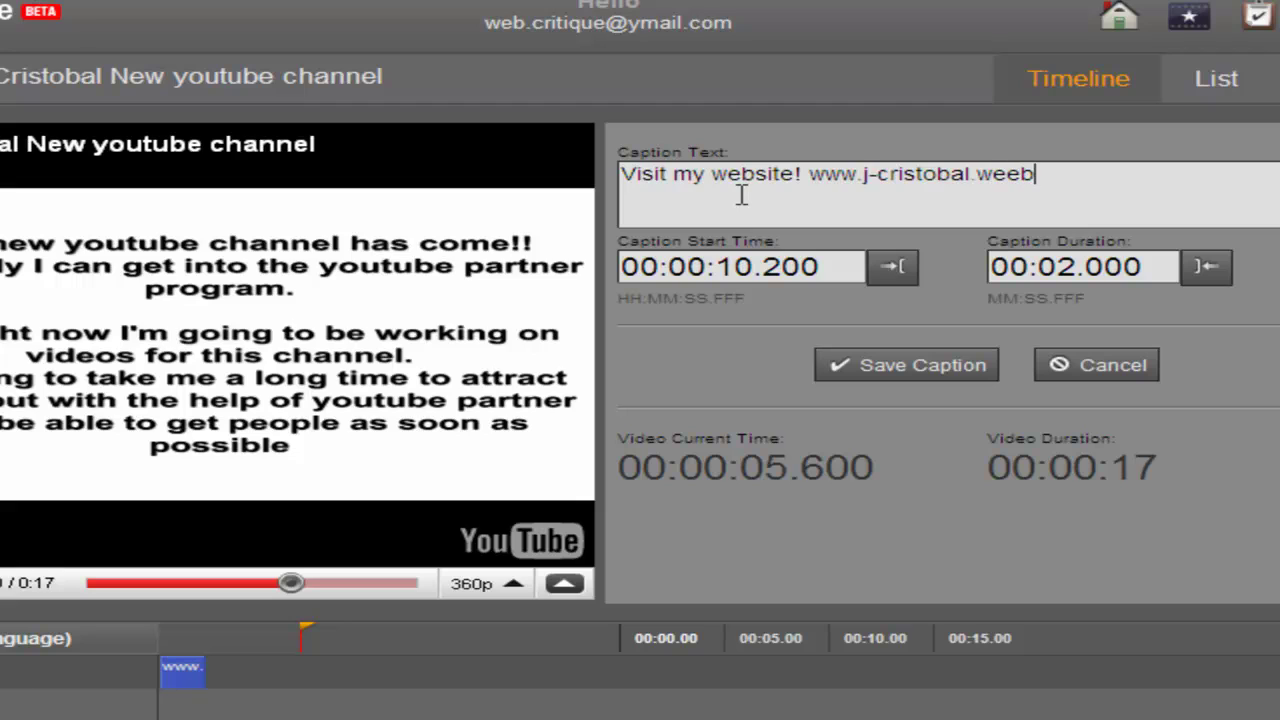
{"action": "type", "text": "ly.com"}
{"action": "left_click", "coordinate": [918, 368]}
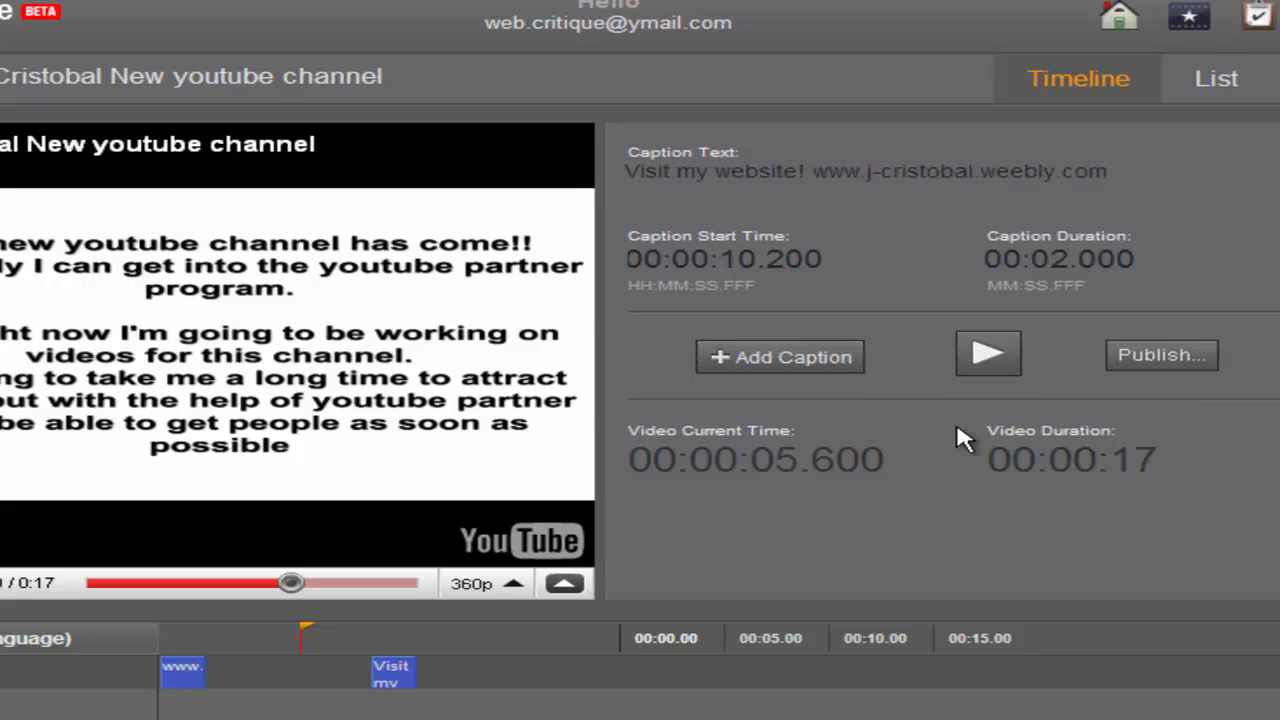
Step: Open the Publish Captions page with 'Publish on YouTube' as the method
{"action": "left_click", "coordinate": [1165, 372]}
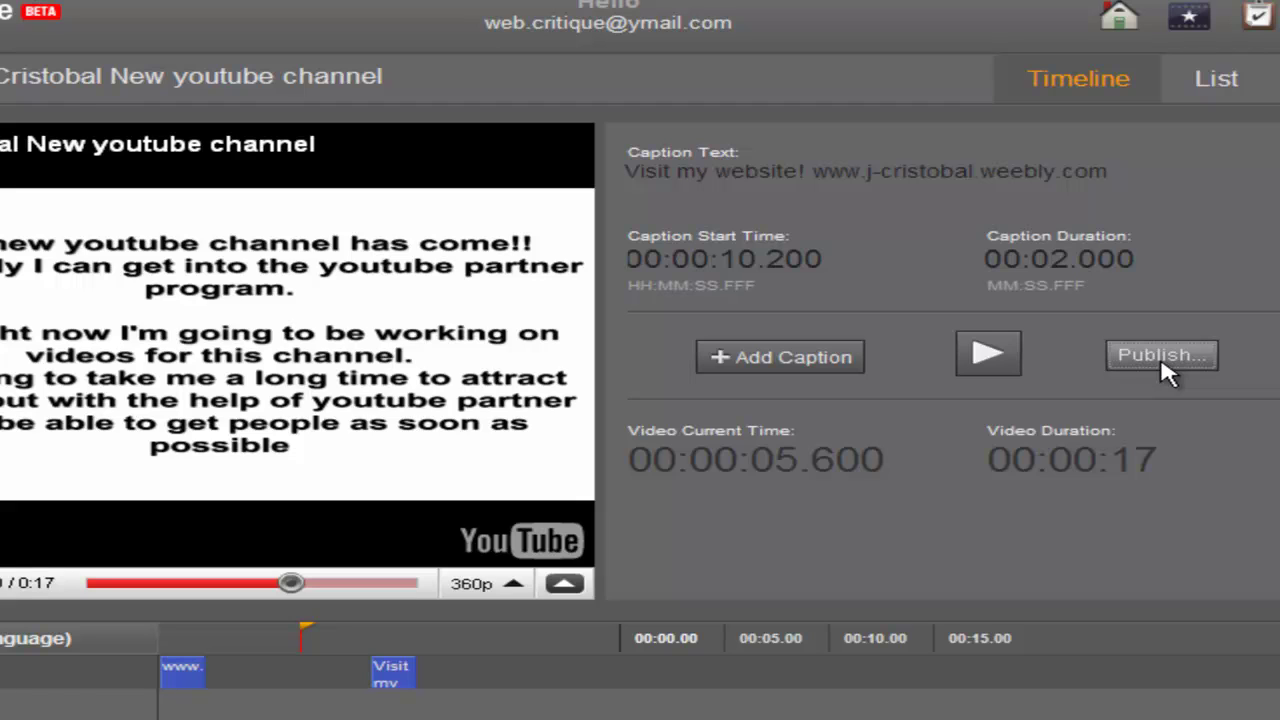
{"action": "left_click", "coordinate": [1165, 372]}
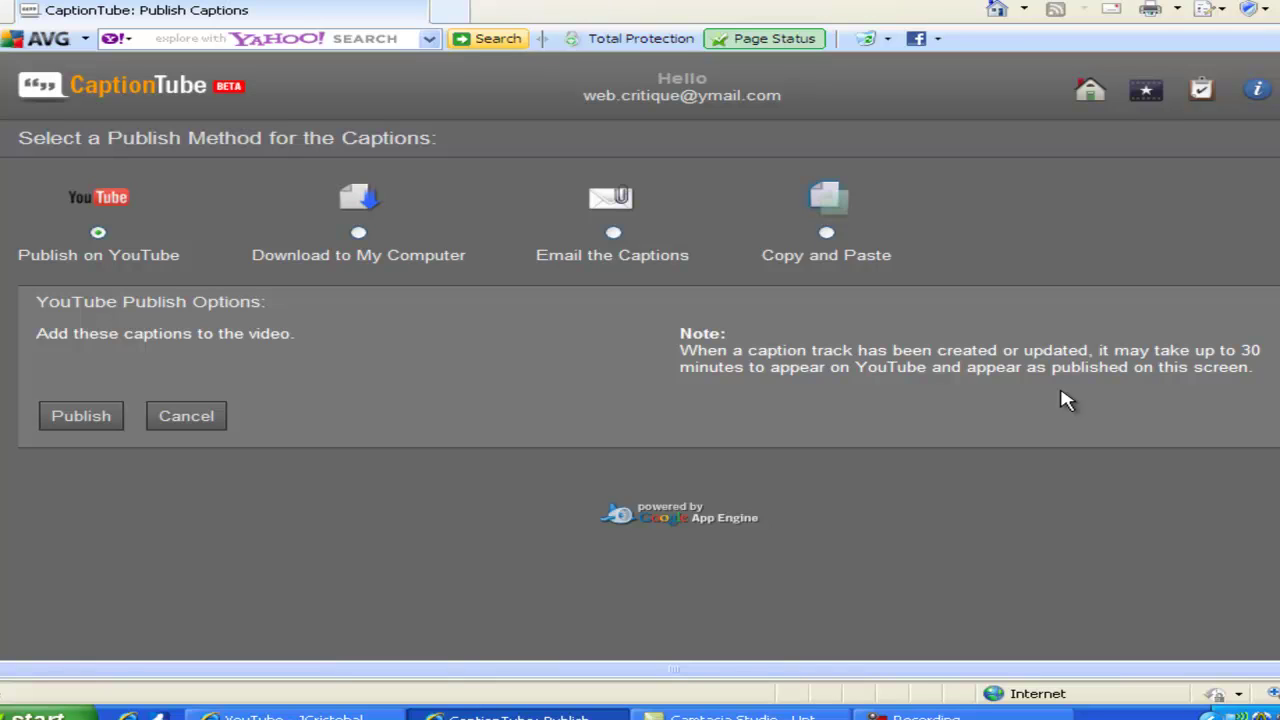
Step: Download the captions as SubRip (.srt) file captions_en to the Desktop
{"action": "left_click", "coordinate": [361, 233]}
{"action": "left_click", "coordinate": [403, 333]}
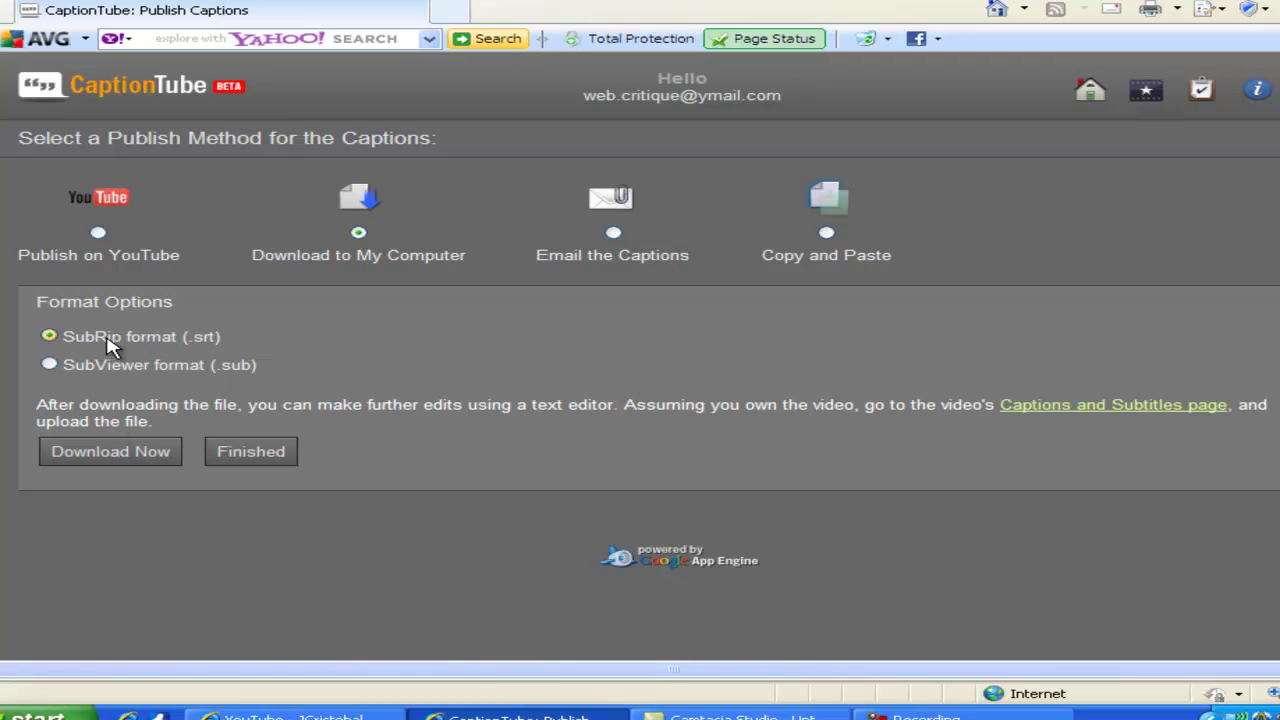
{"action": "left_click", "coordinate": [140, 451]}
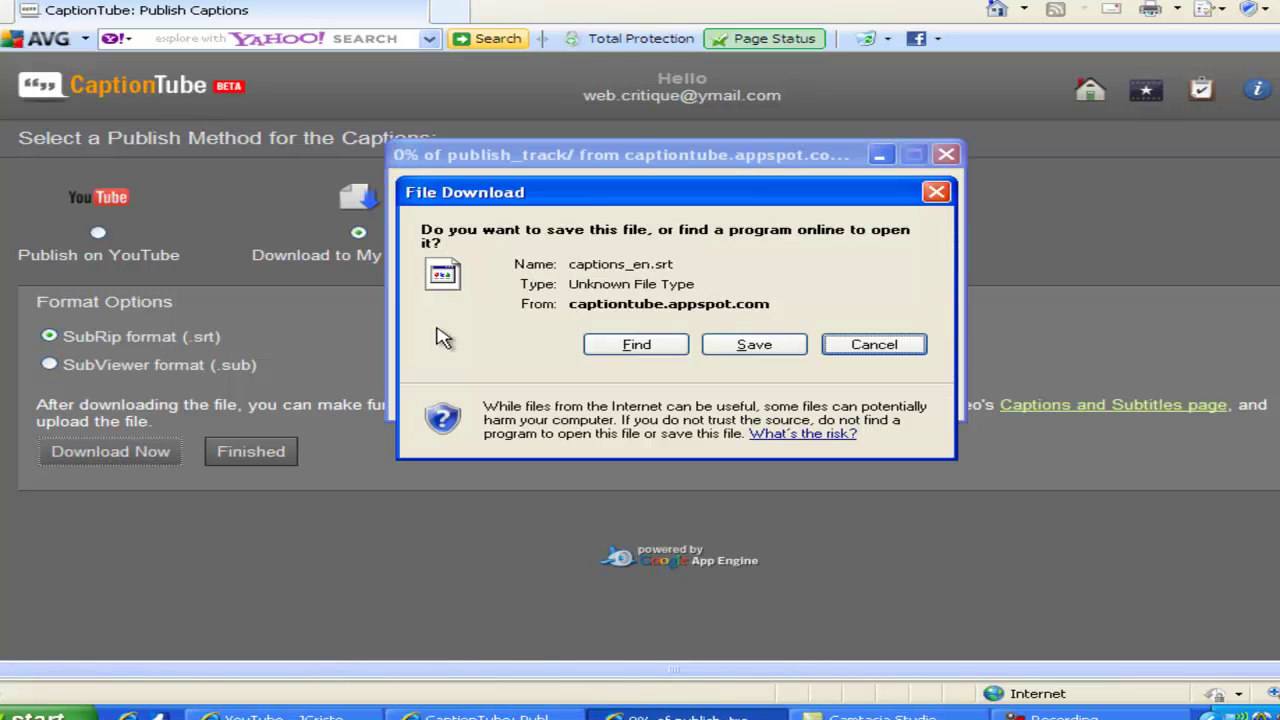
{"action": "left_click", "coordinate": [727, 346]}
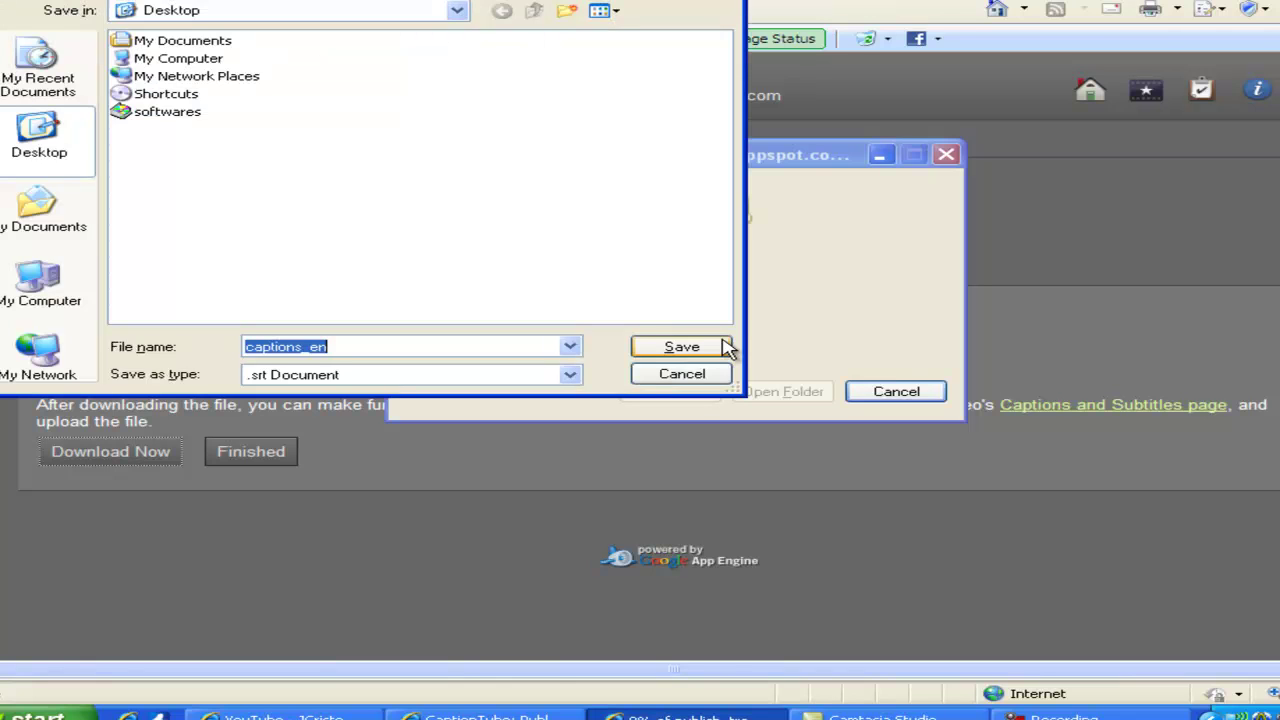
{"action": "left_click", "coordinate": [721, 341]}
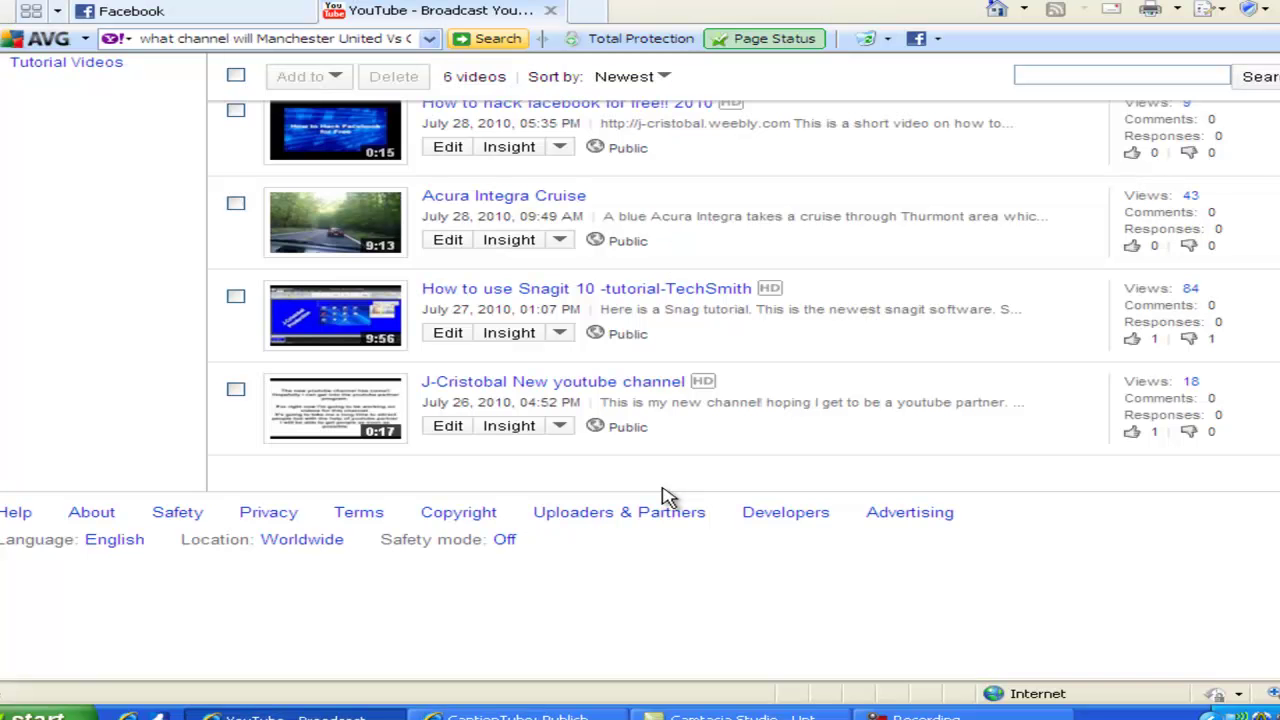
Step: On YouTube, start a new caption track on the J-Cristobal video's Captions and Subtitles page
{"action": "left_click", "coordinate": [447, 427]}
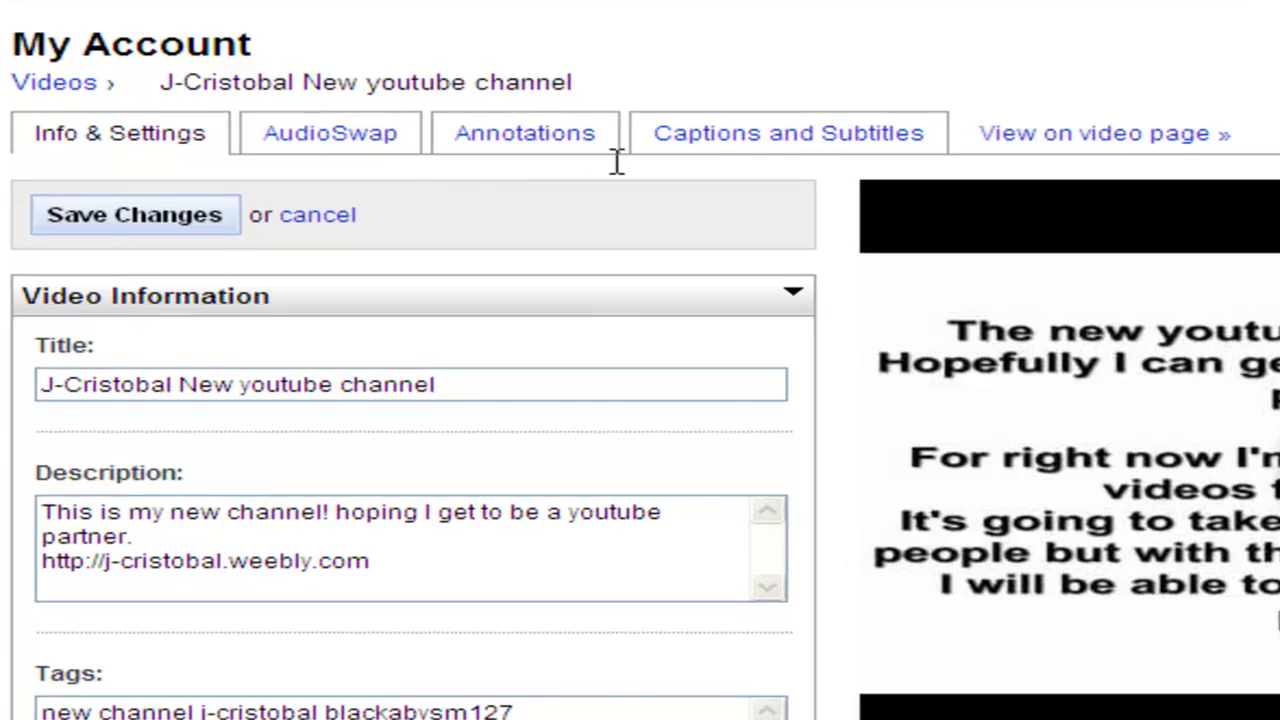
{"action": "left_click", "coordinate": [757, 143]}
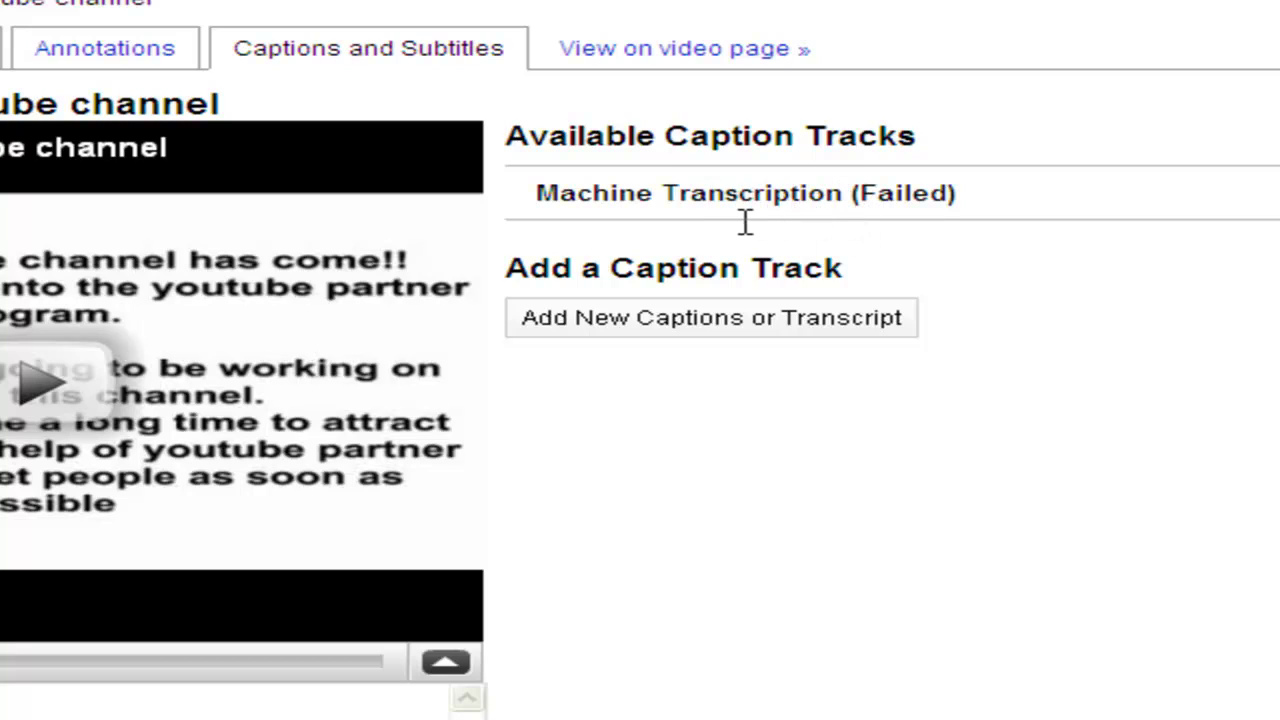
{"action": "left_click", "coordinate": [716, 325]}
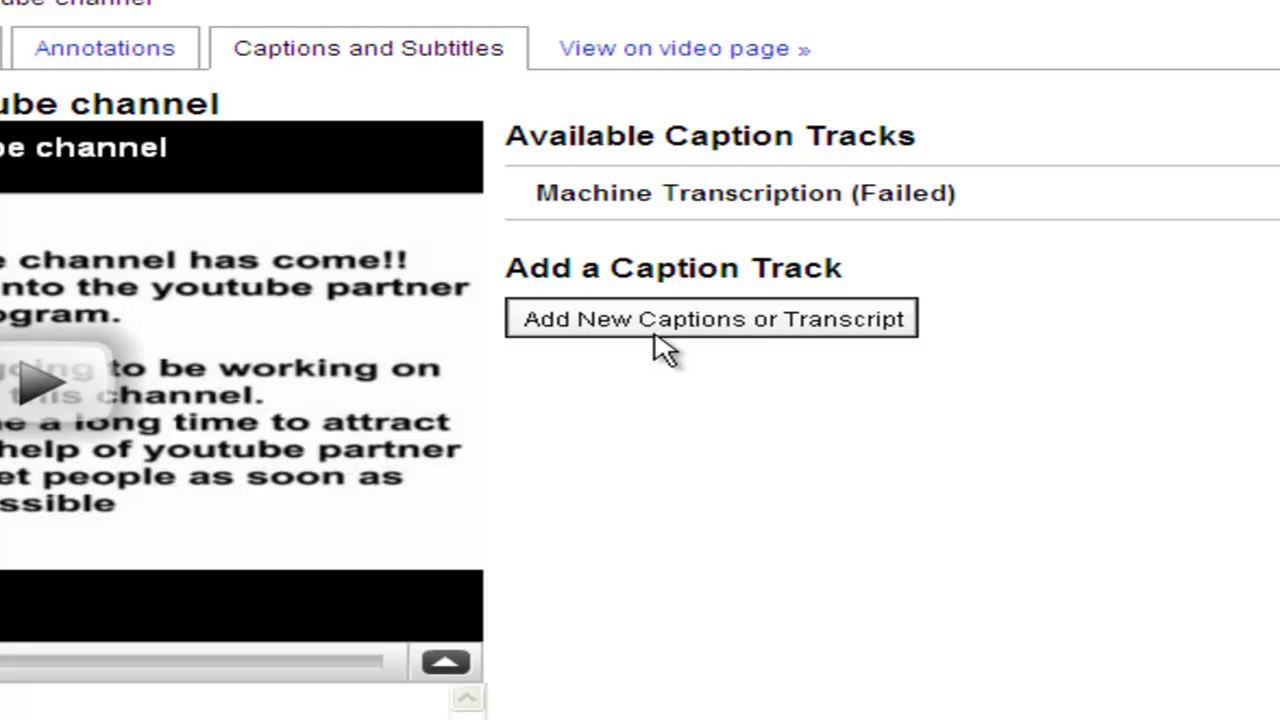
Step: Attach captions_en.srt from the Desktop to YouTube's Add New Captions form
{"action": "left_click", "coordinate": [690, 330]}
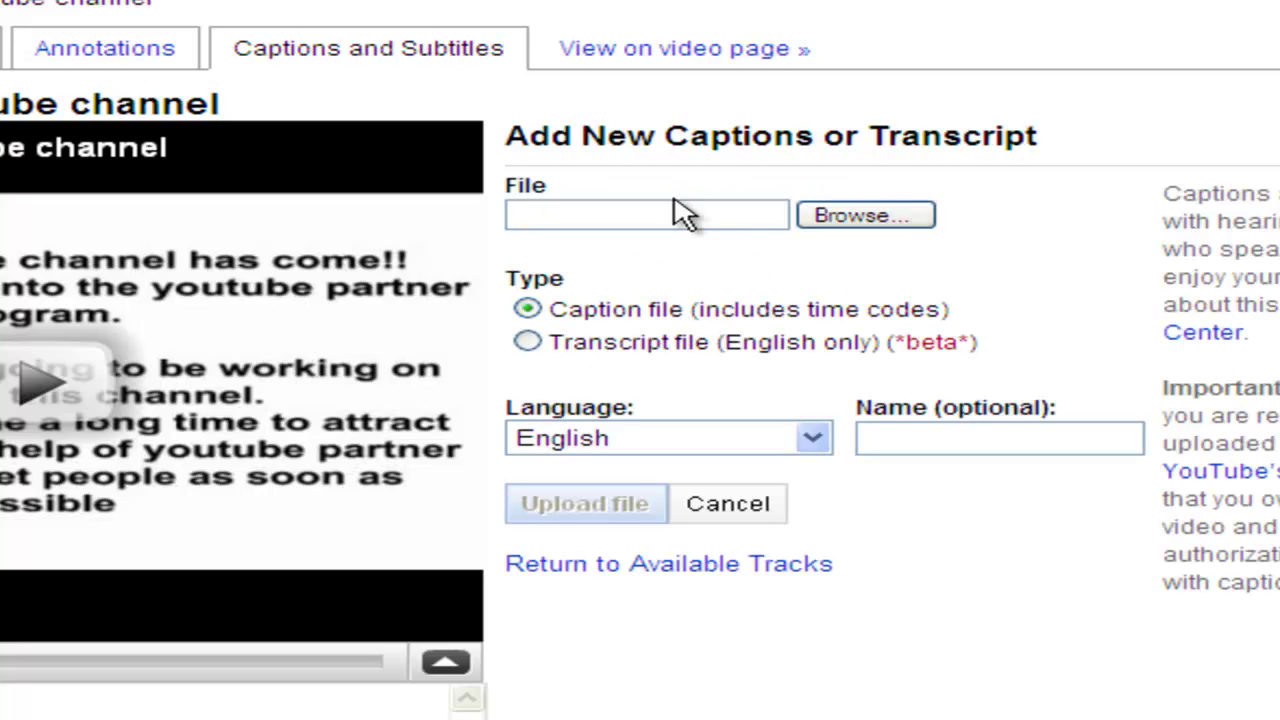
{"action": "left_click", "coordinate": [840, 217]}
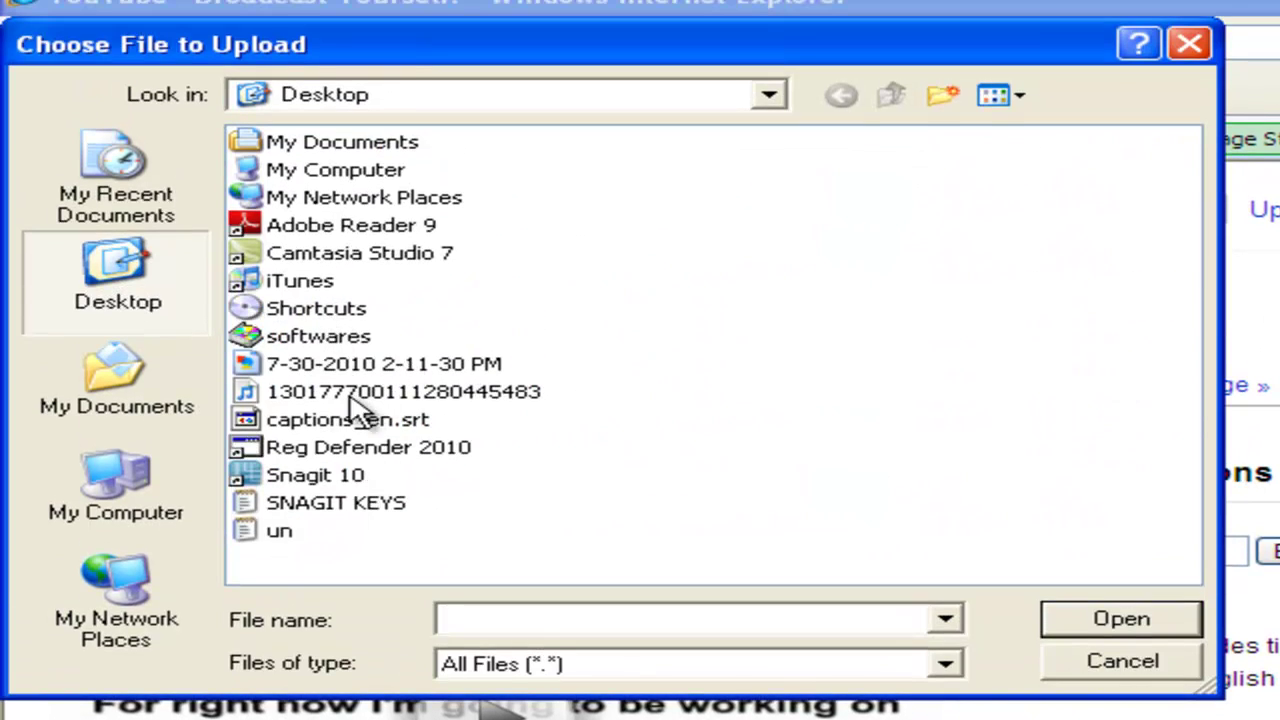
{"action": "left_click", "coordinate": [340, 422]}
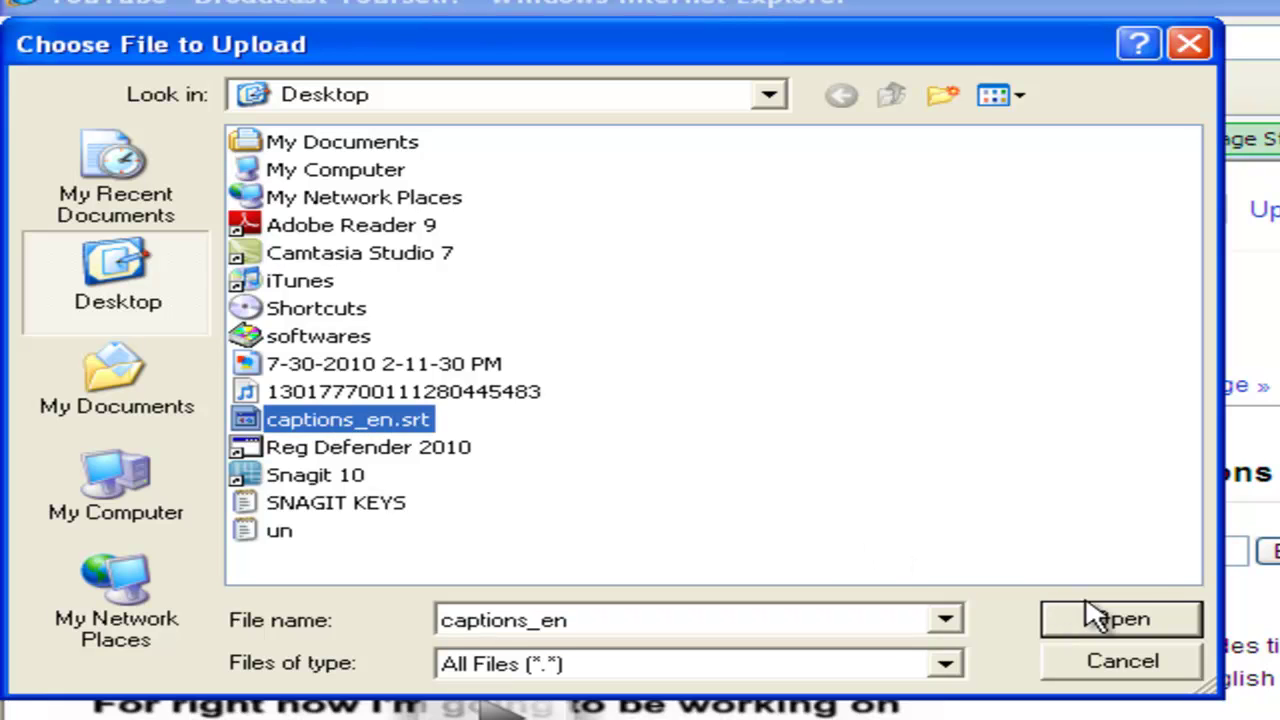
{"action": "left_click", "coordinate": [1160, 618]}
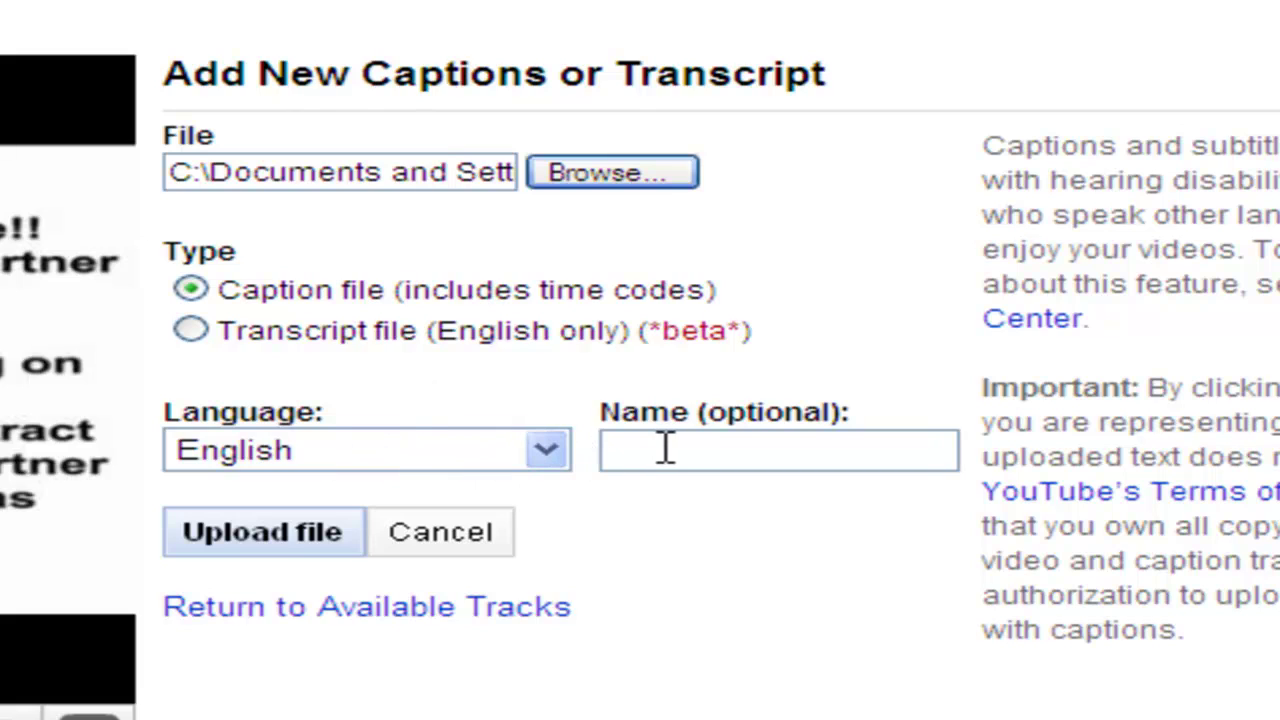
Step: Upload captions_en.srt as the video's English caption track
{"action": "left_click", "coordinate": [271, 540]}
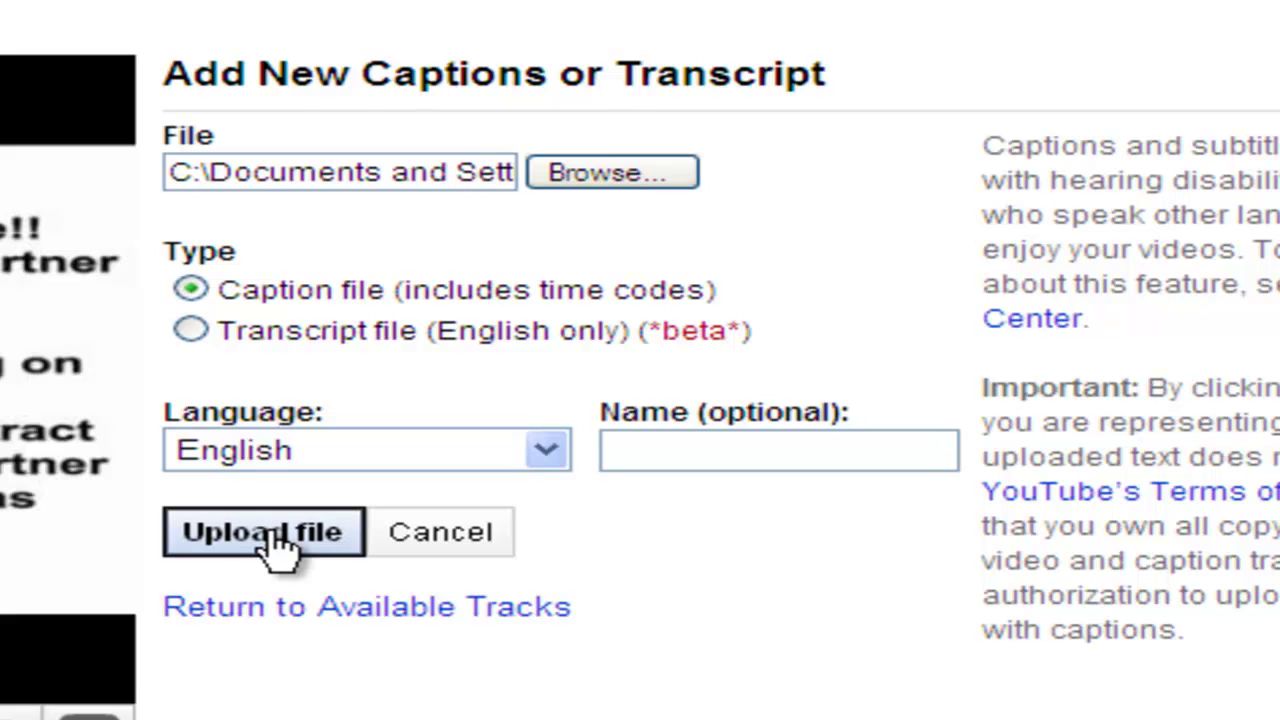